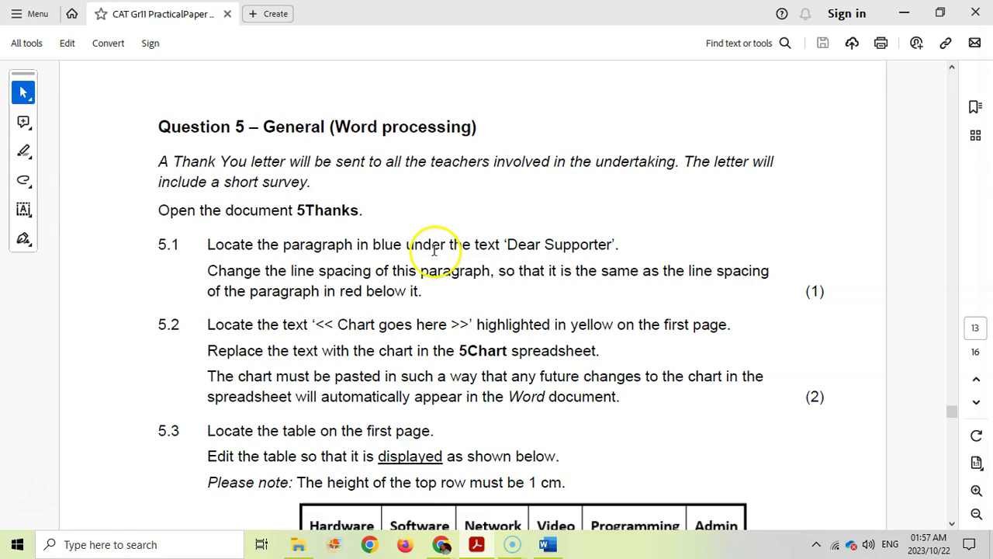
# Step: In the Word document 5Thanks, check the paragraph line spacing of the red paragraph below the blue one
pyautogui.click(553, 548)
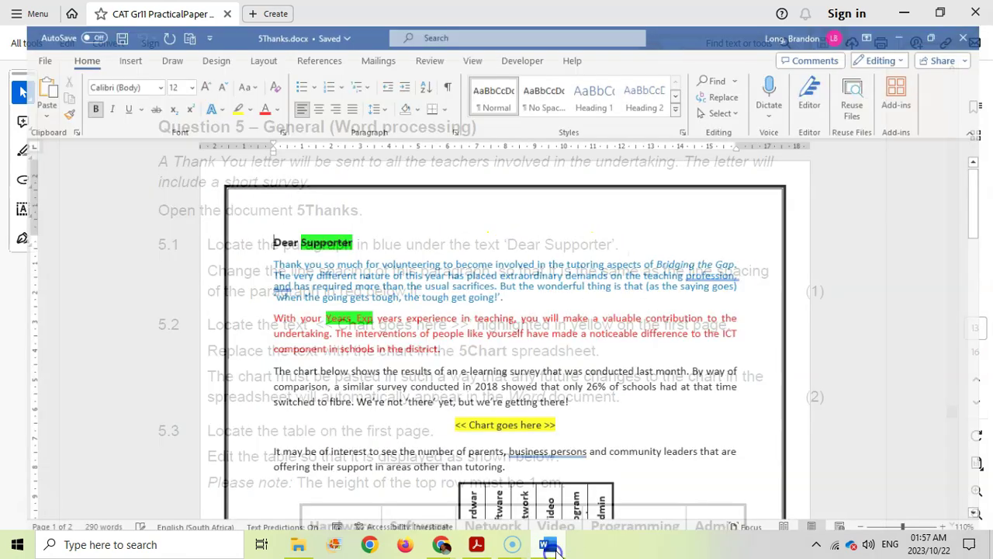
pyautogui.keyDown('shift'); pyautogui.click(512, 284); pyautogui.keyUp('shift')
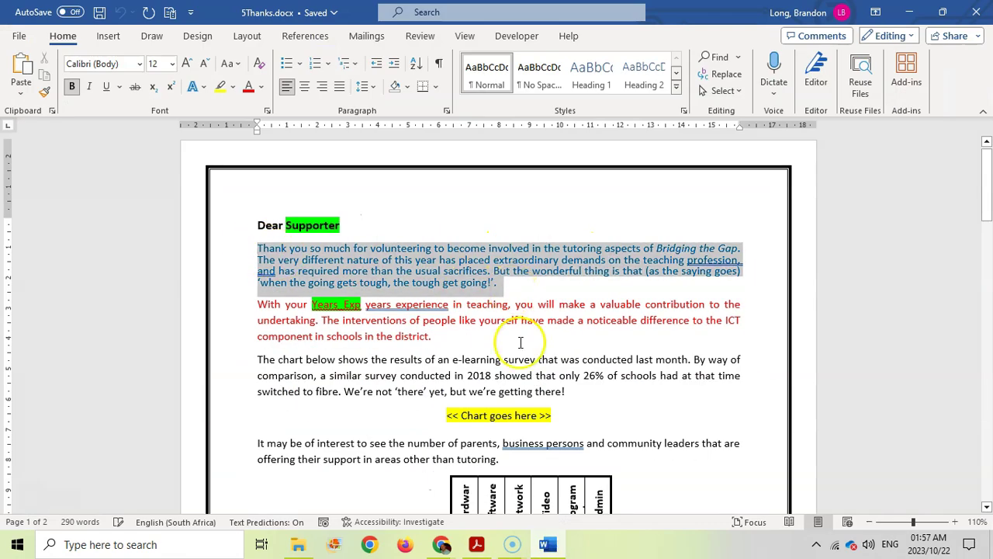
pyautogui.hotkey('alt', 'Tab')
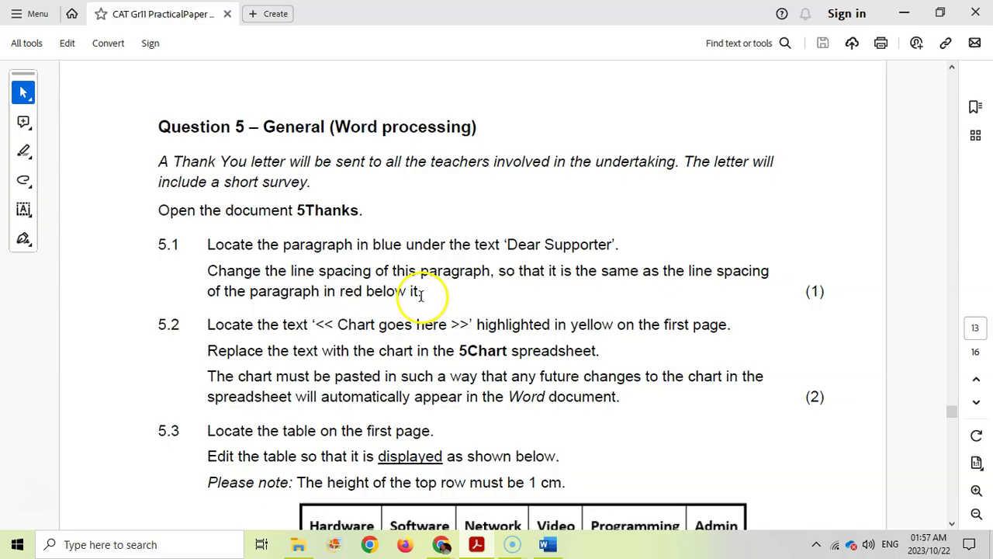
pyautogui.hotkey('alt', 'Tab')
pyautogui.click(492, 305)
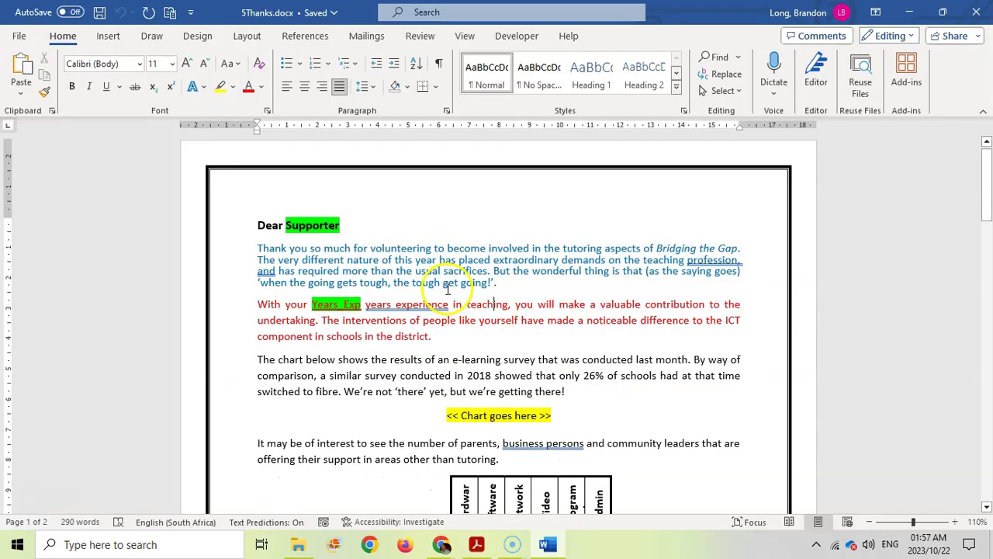
pyautogui.click(447, 110)
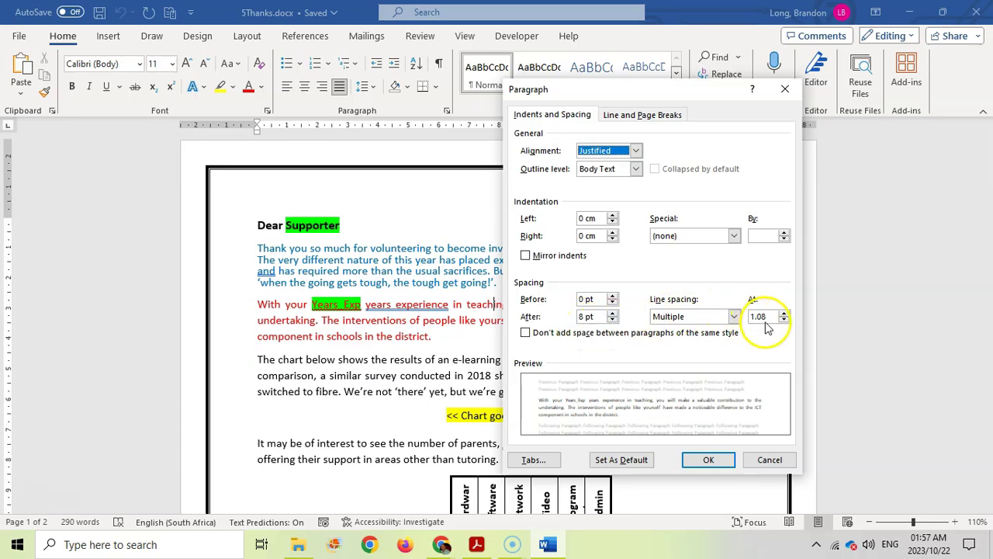
pyautogui.click(708, 459)
# Step: Set the blue paragraph's line spacing to Multiple at 1.08
pyautogui.moveTo(496, 282); pyautogui.dragTo(258, 248)
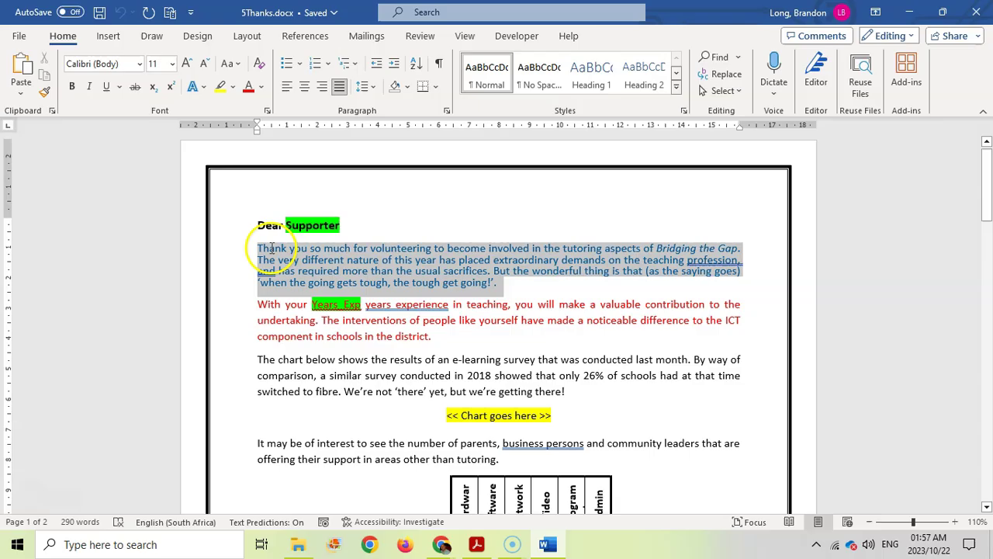
pyautogui.click(447, 110)
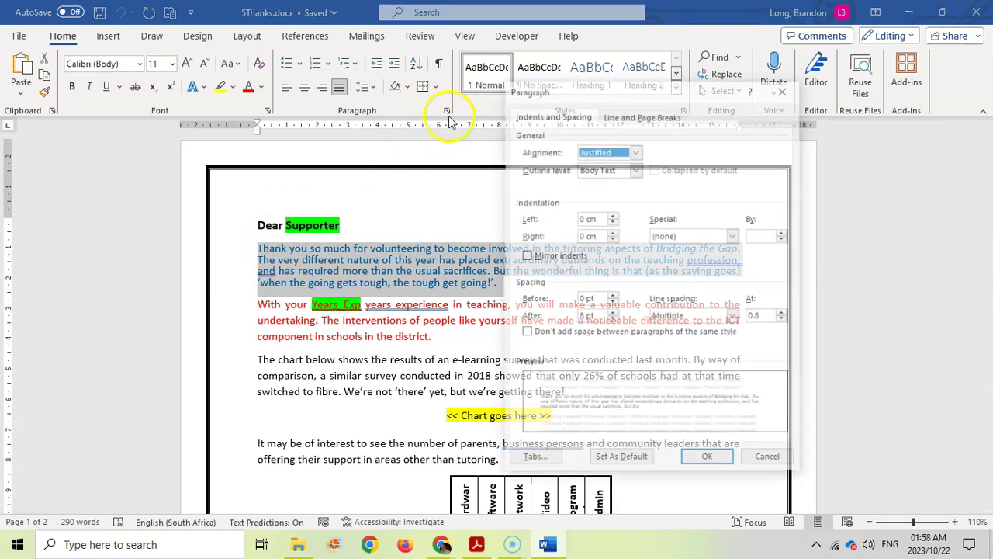
pyautogui.doubleClick(764, 316)
pyautogui.write('1.0')
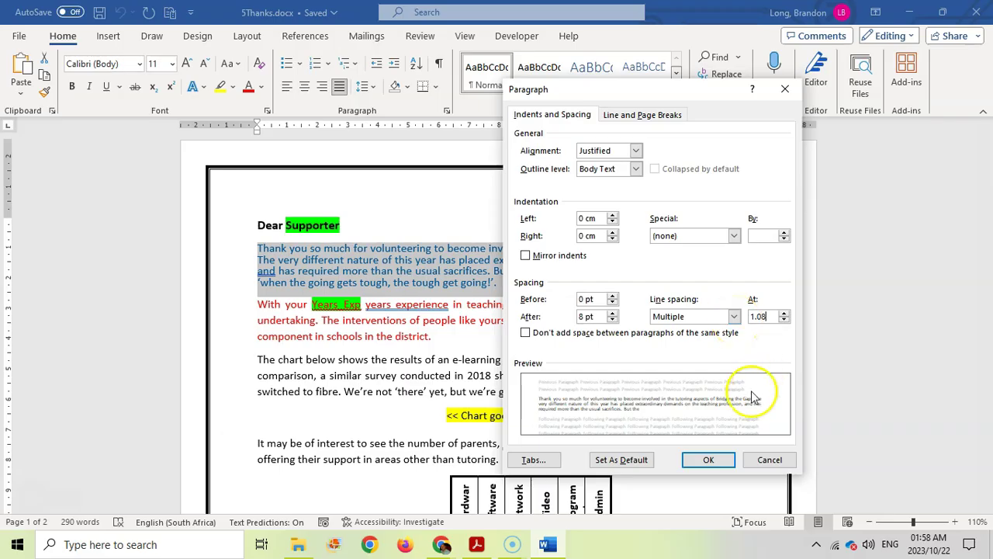
pyautogui.click(708, 460)
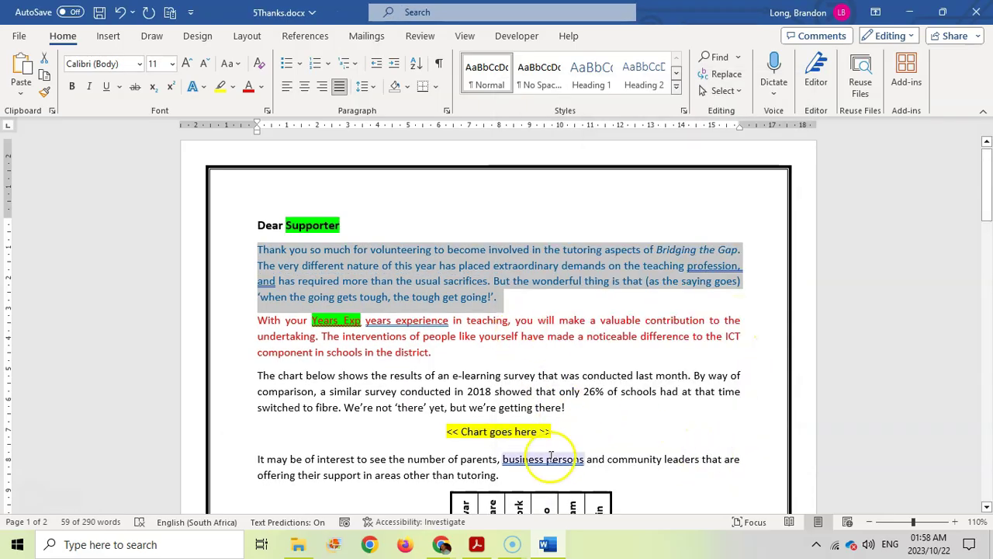
# Step: Copy the 'Internet Connection Types – 2020' pie chart from the 5Chart workbook in Excel
pyautogui.hotkey('alt', 'Tab')
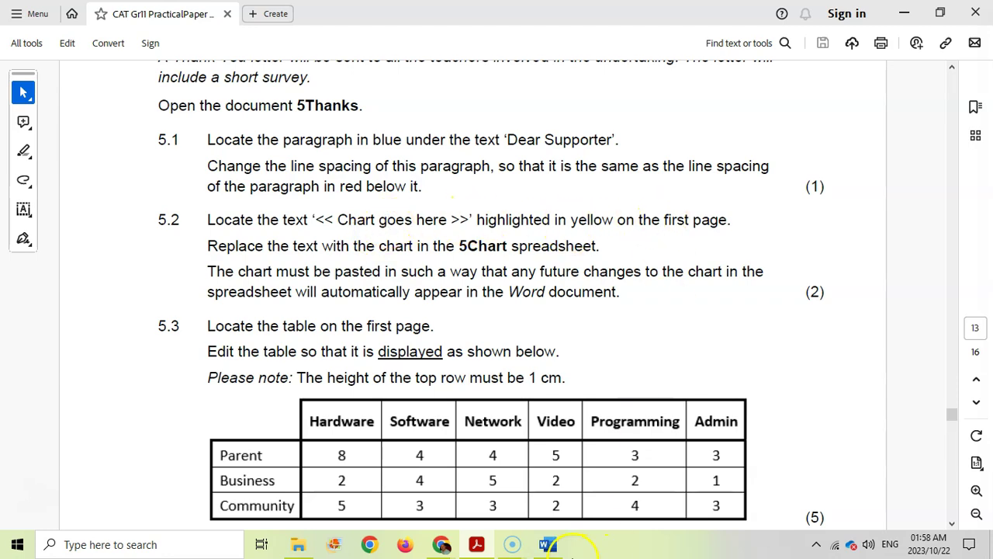
pyautogui.click(547, 544)
pyautogui.scroll(-1, 342, 310)
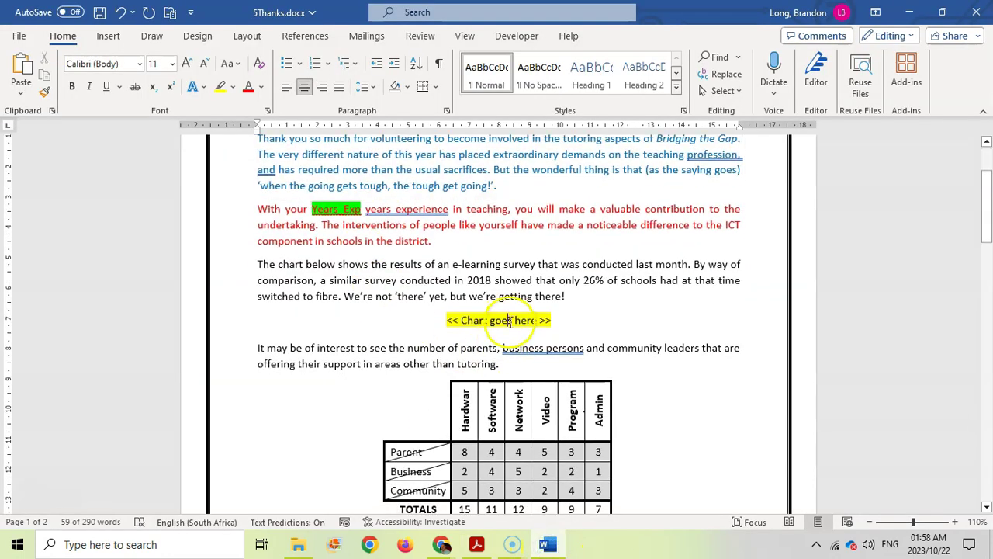
pyautogui.hotkey('alt', 'Tab')
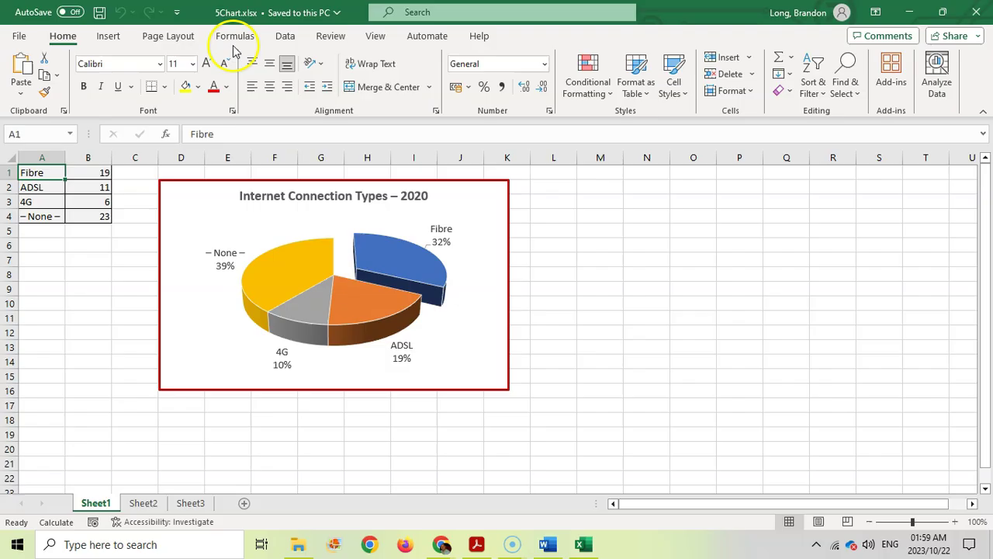
pyautogui.click(321, 183)
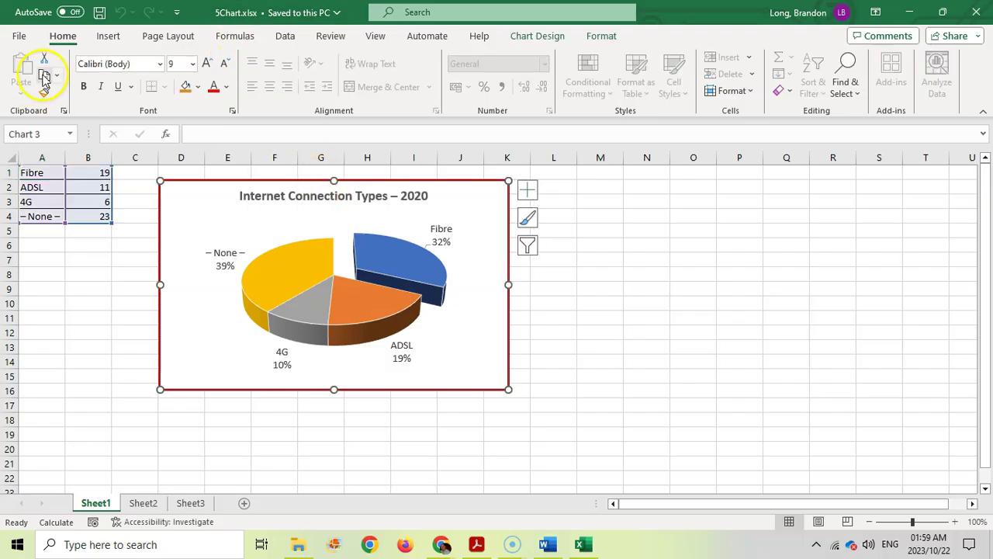
pyautogui.click(44, 75)
# Step: In the Word letter, replace '<< Chart goes here >>' with the copied chart, paste-linked as a Microsoft Excel Chart Object, and start a new paragraph after it
pyautogui.click(548, 544)
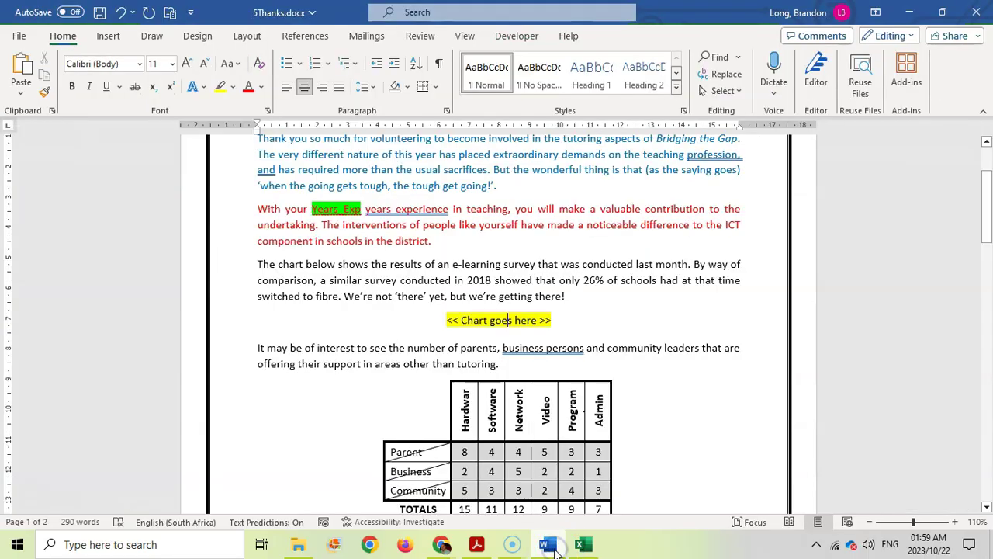
pyautogui.moveTo(444, 320); pyautogui.dragTo(555, 319)
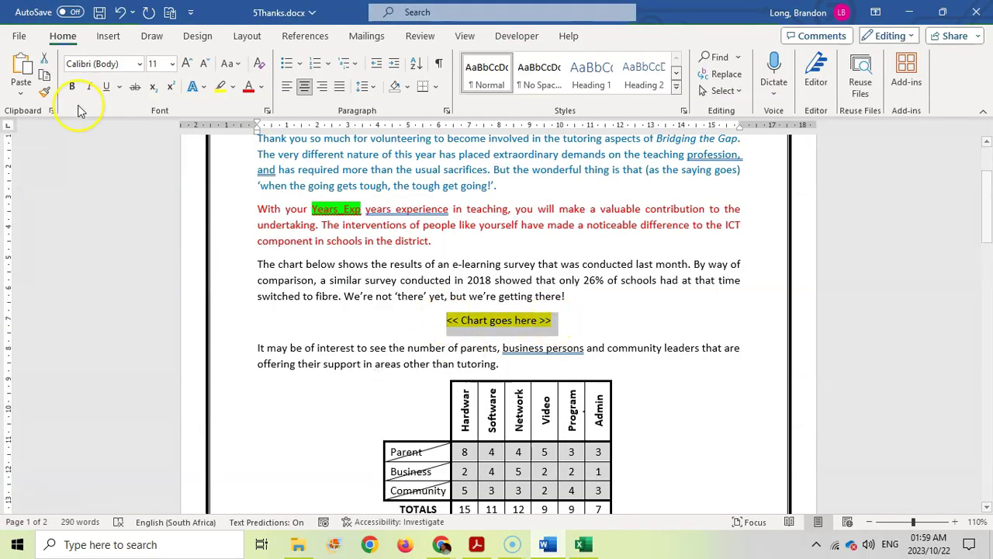
pyautogui.click(22, 95)
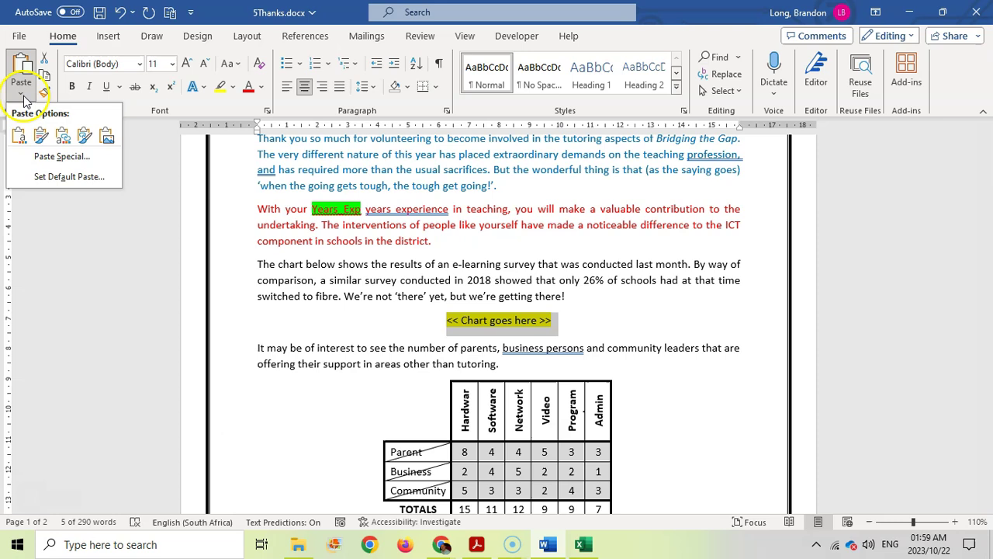
pyautogui.click(59, 154)
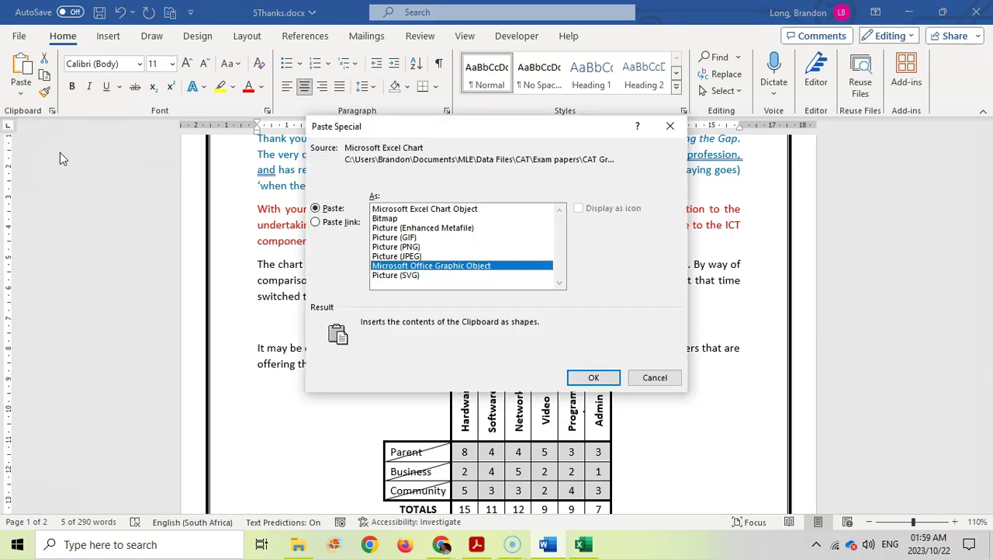
pyautogui.click(325, 225)
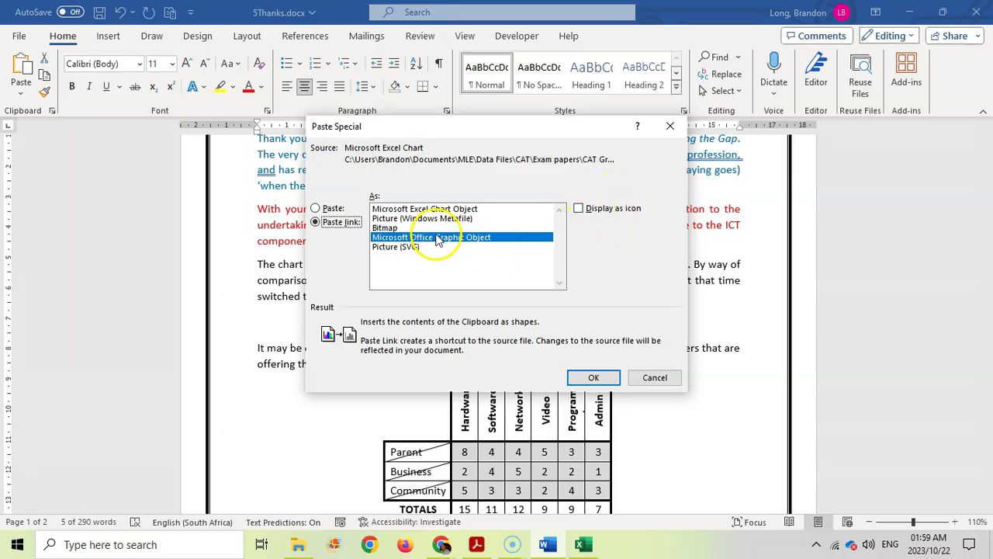
pyautogui.click(440, 210)
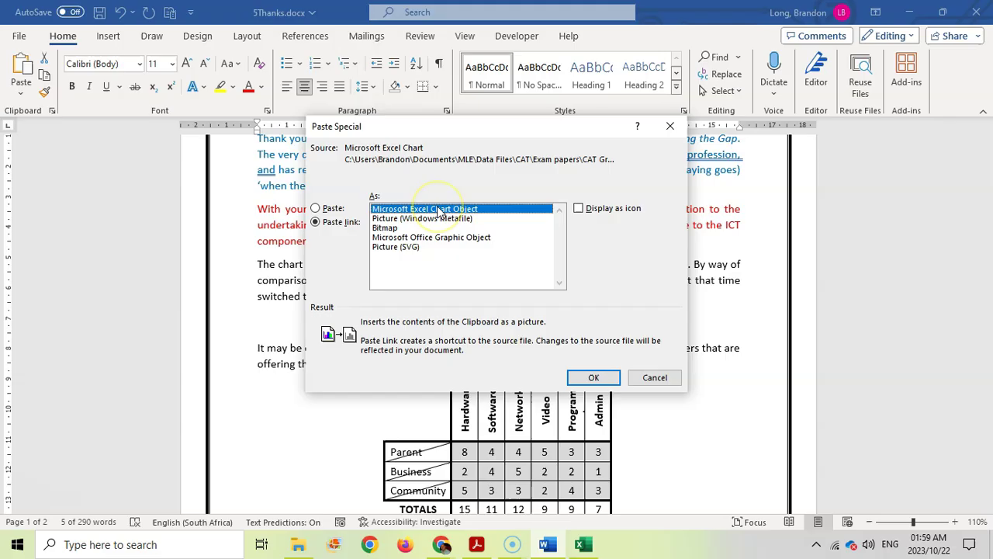
pyautogui.click(594, 376)
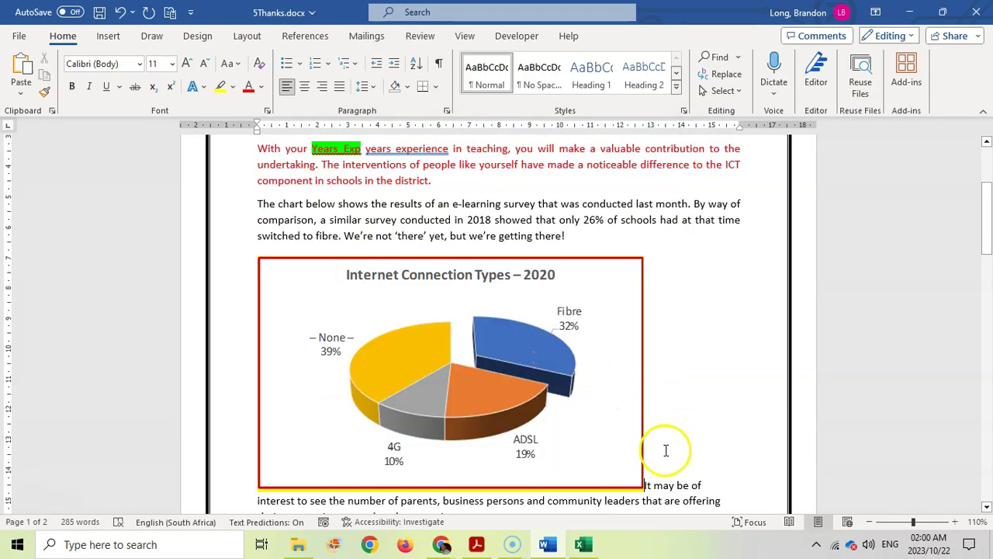
pyautogui.press('Return')
# Step: Switch to the 5Chart workbook and change the 4G value in cell B3 to 50
pyautogui.hotkey('alt', 'Tab')
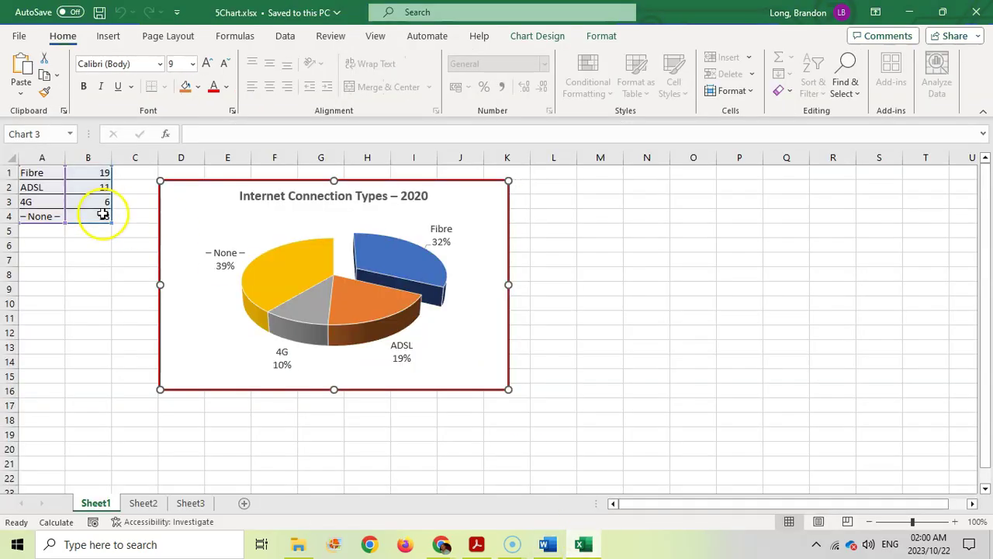
pyautogui.click(101, 215)
pyautogui.click(98, 203)
pyautogui.write('50')
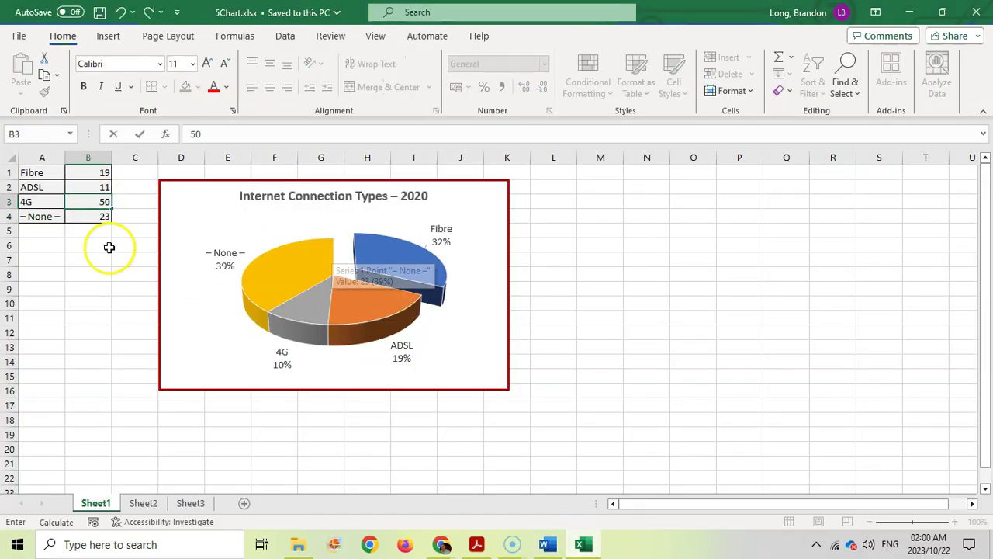
pyautogui.click(109, 244)
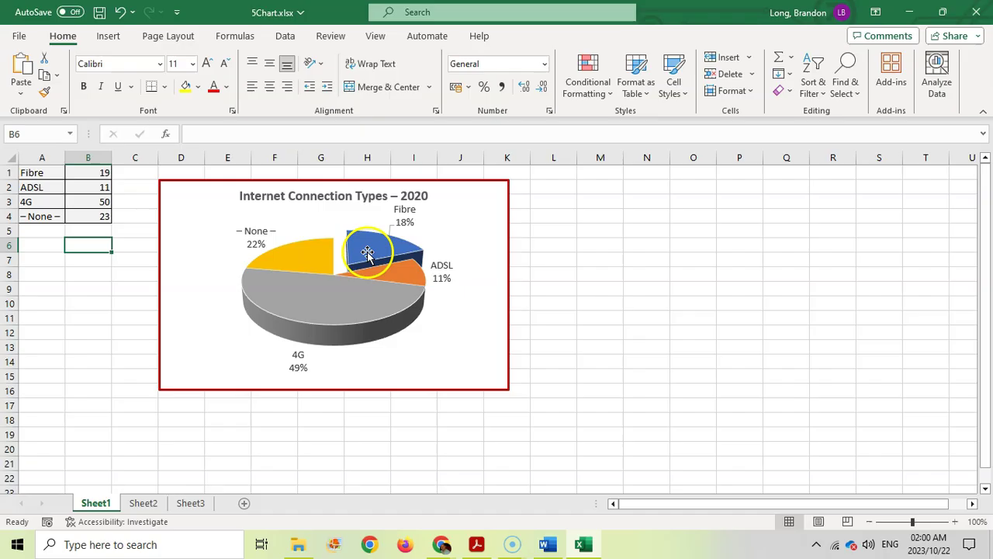
# Step: Back in the Word letter, update the link of the pasted pie chart, then return to Excel
pyautogui.click(547, 547)
pyautogui.rightClick(552, 263)
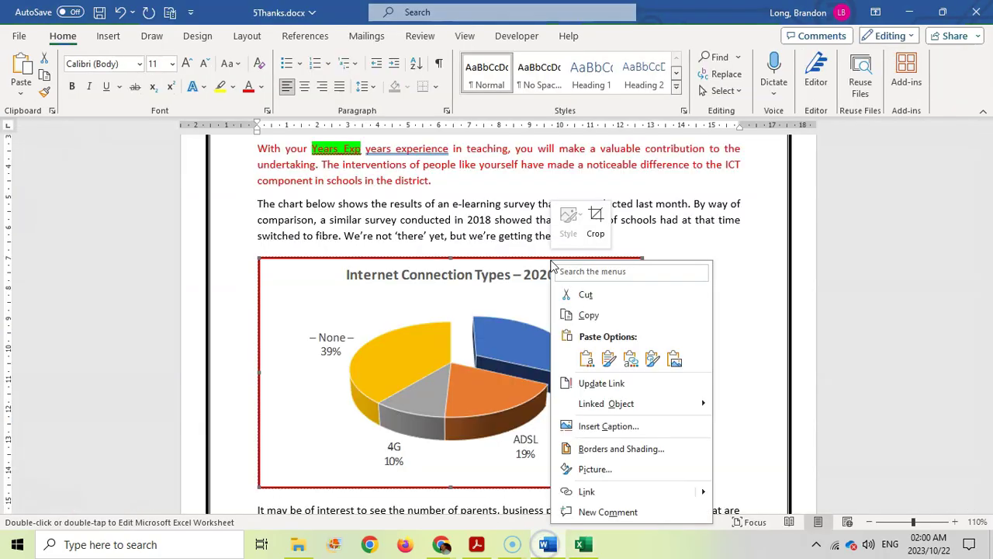
pyautogui.click(591, 385)
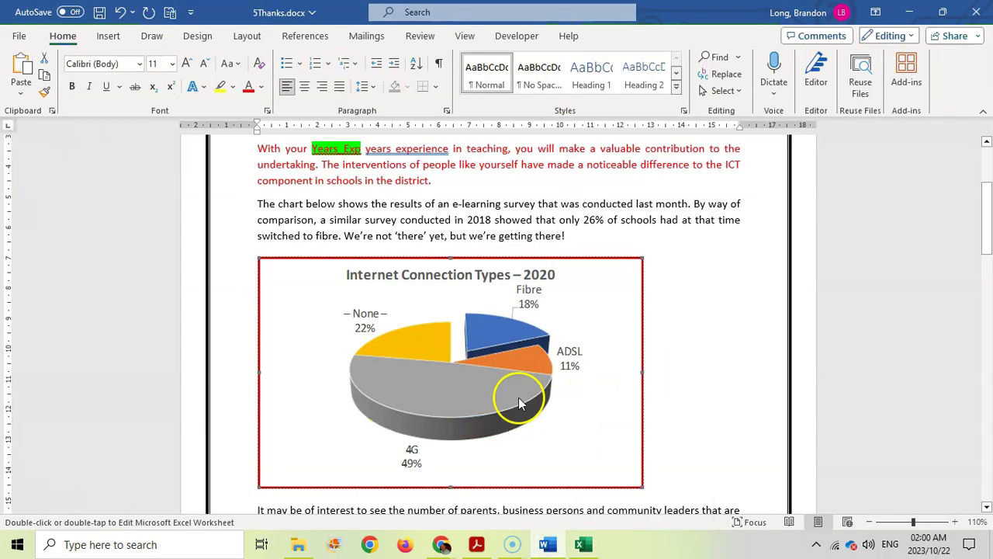
pyautogui.click(583, 544)
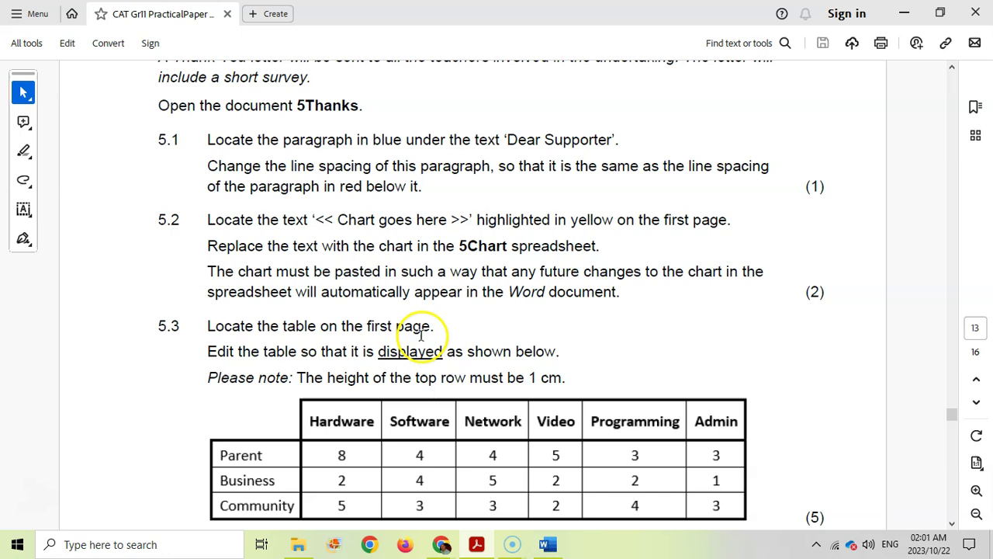
# Step: Check question 5.3 in the exam paper and set the height of the table's top row in the Word letter to 1 cm
pyautogui.scroll(-1, 454, 344)
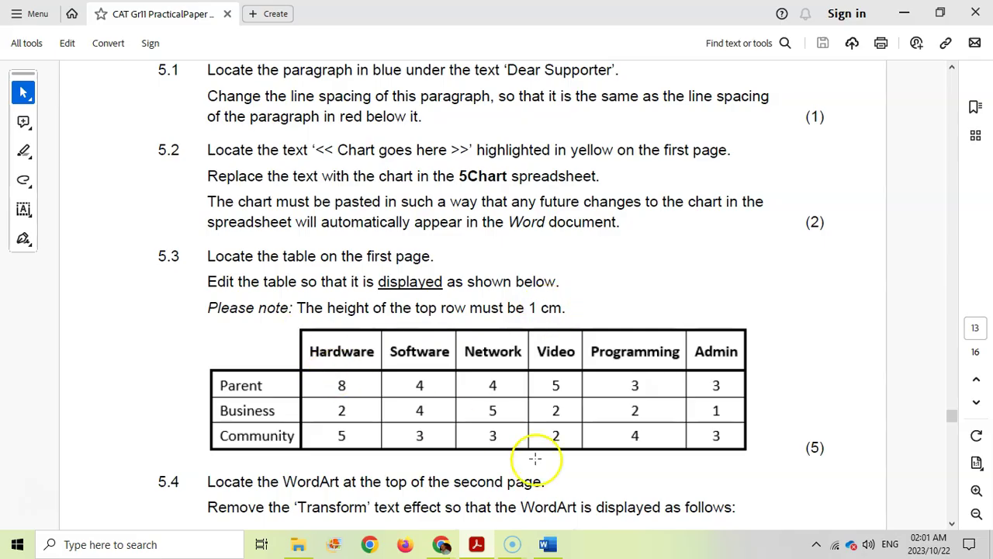
pyautogui.click(548, 545)
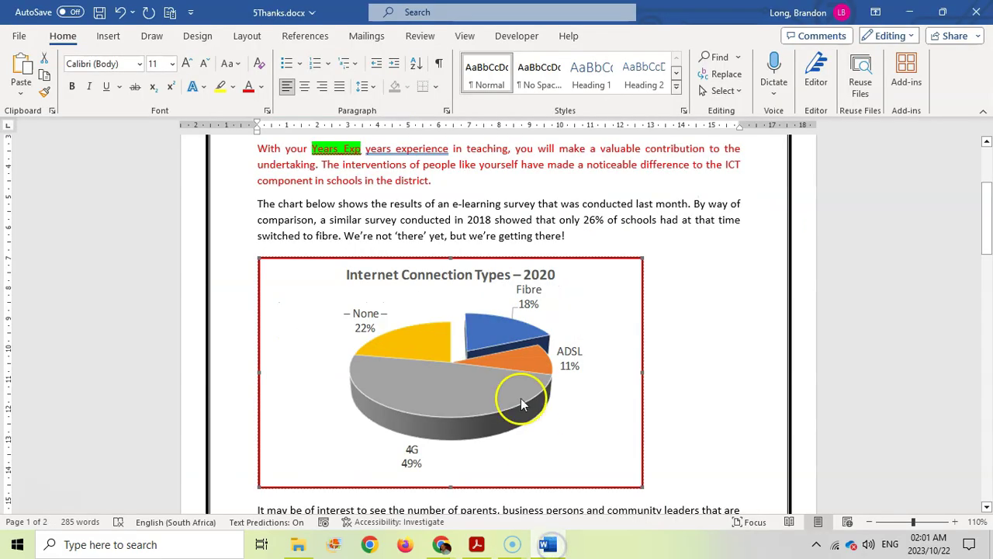
pyautogui.scroll(-5, 518, 394)
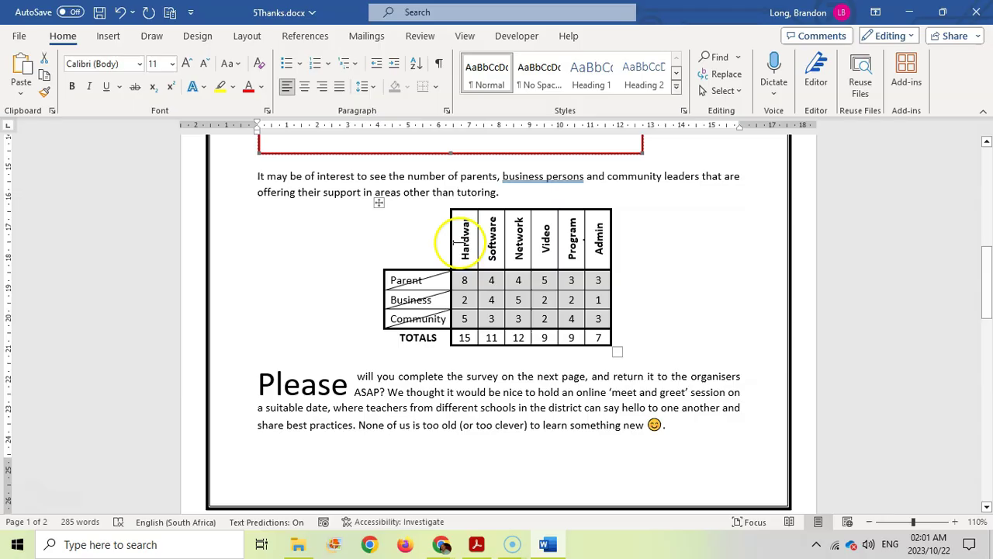
pyautogui.moveTo(392, 238)
pyautogui.mouseDown()
pyautogui.moveTo(572, 225)
pyautogui.moveTo(598, 238)
pyautogui.moveTo(589, 239)
pyautogui.mouseUp()
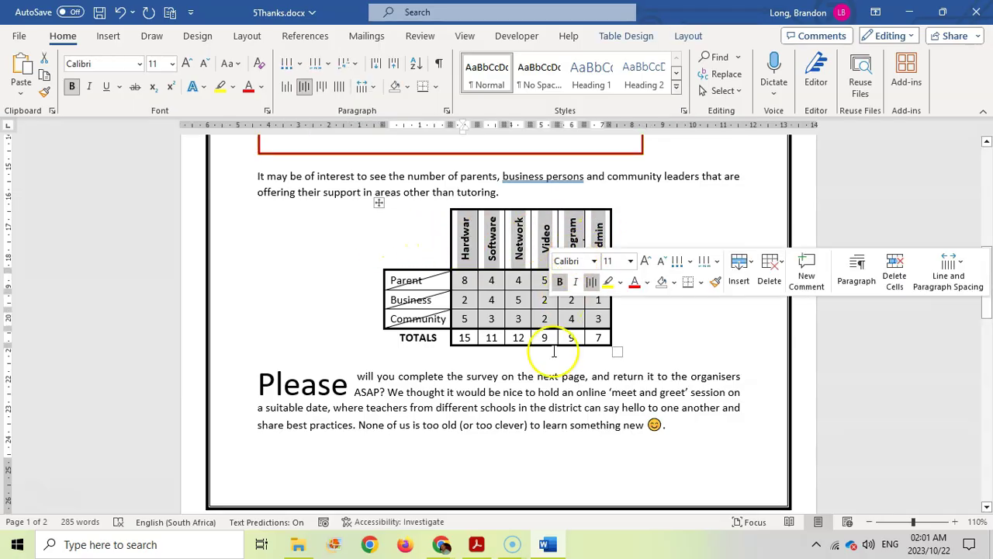
pyautogui.click(486, 547)
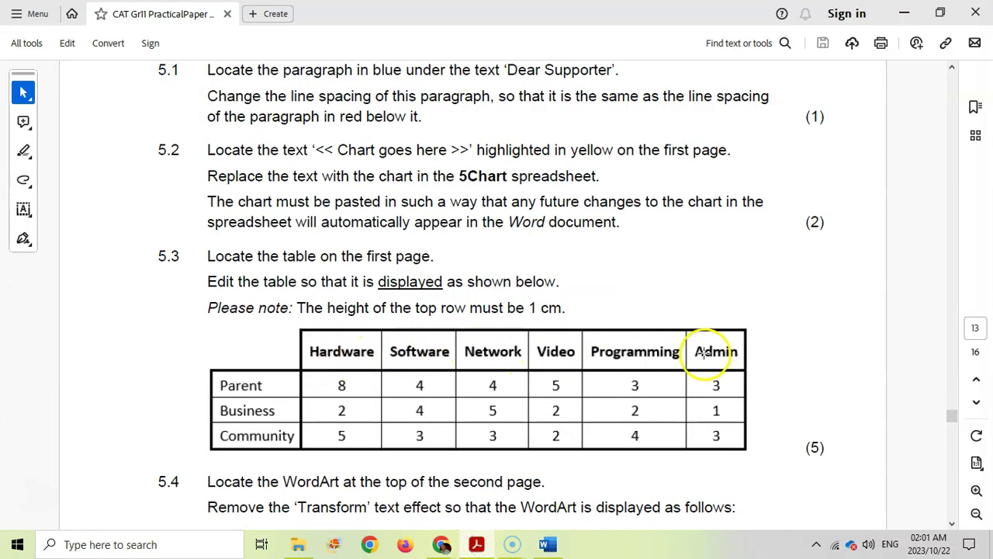
pyautogui.click(544, 543)
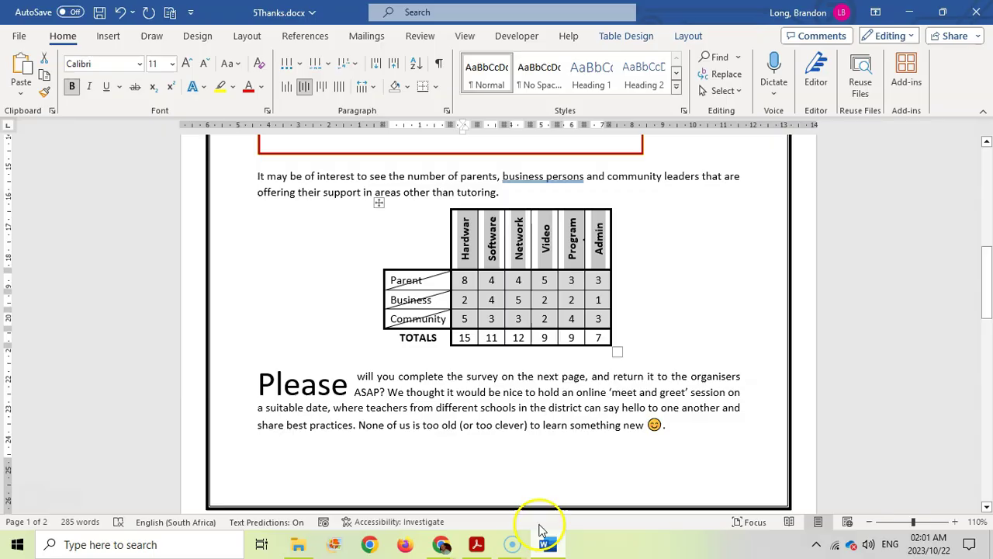
pyautogui.rightClick(487, 245)
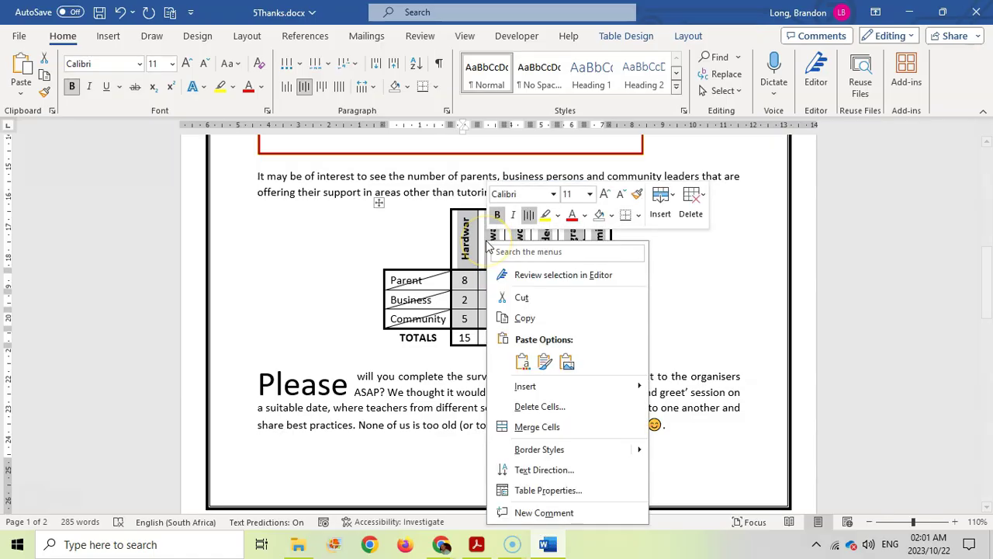
pyautogui.click(548, 491)
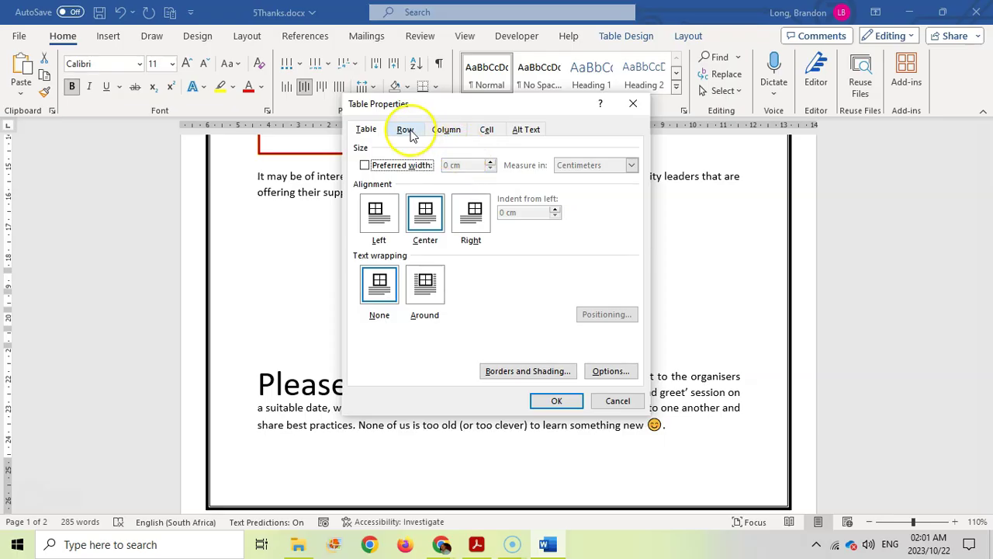
pyautogui.click(406, 131)
pyautogui.click(499, 181)
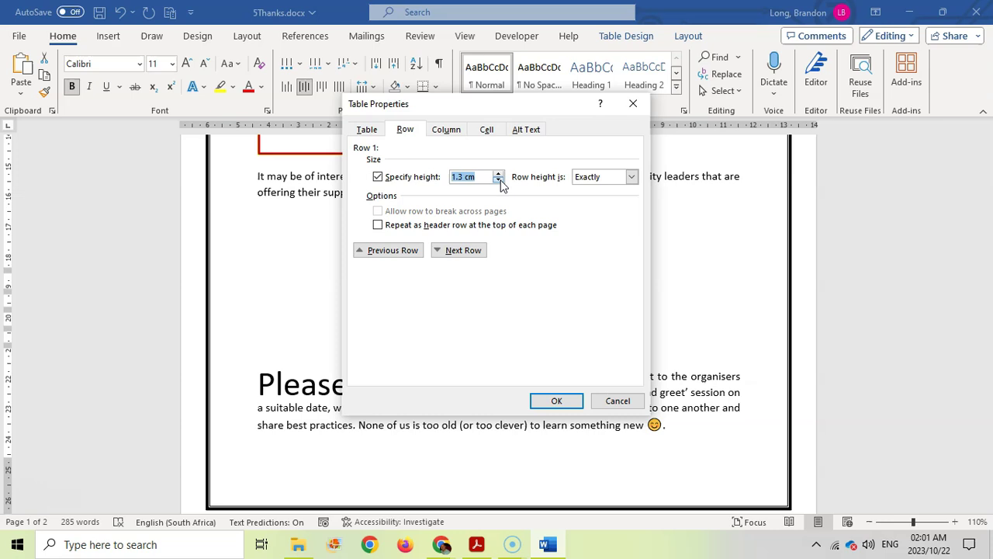
pyautogui.click(557, 400)
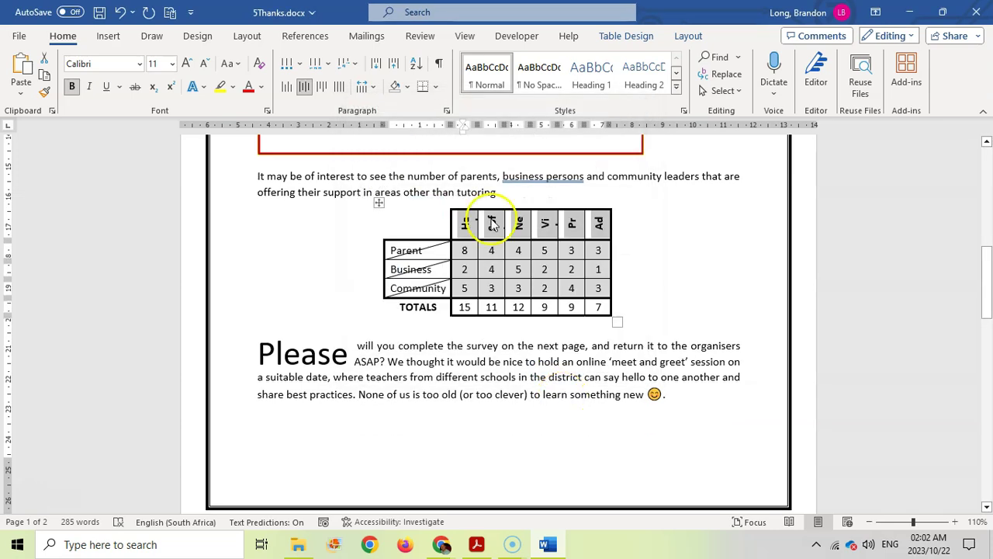
# Step: Change the text direction of the table's heading cells, Hardware to Admin, to horizontal and compare the result with the exam paper
pyautogui.click(633, 39)
pyautogui.click(688, 35)
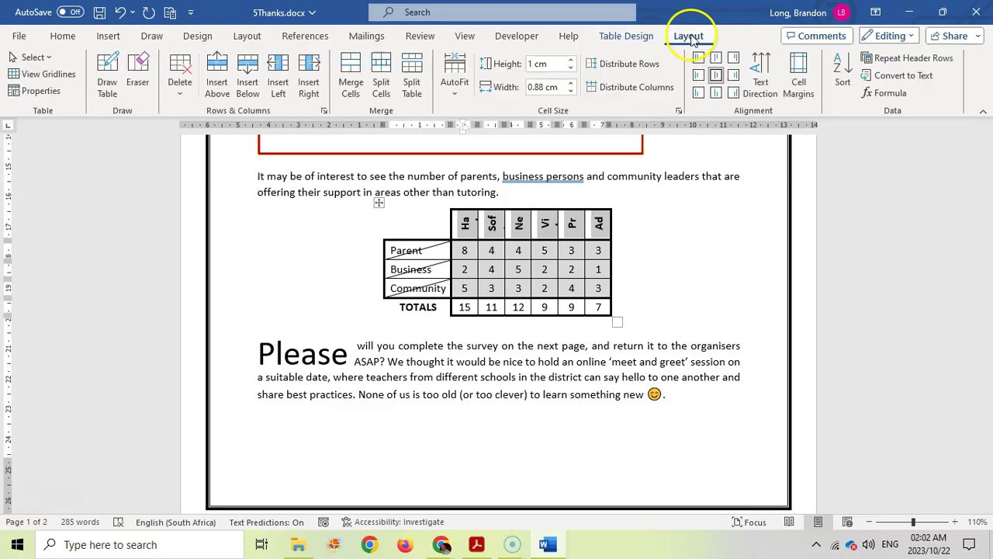
pyautogui.click(766, 92)
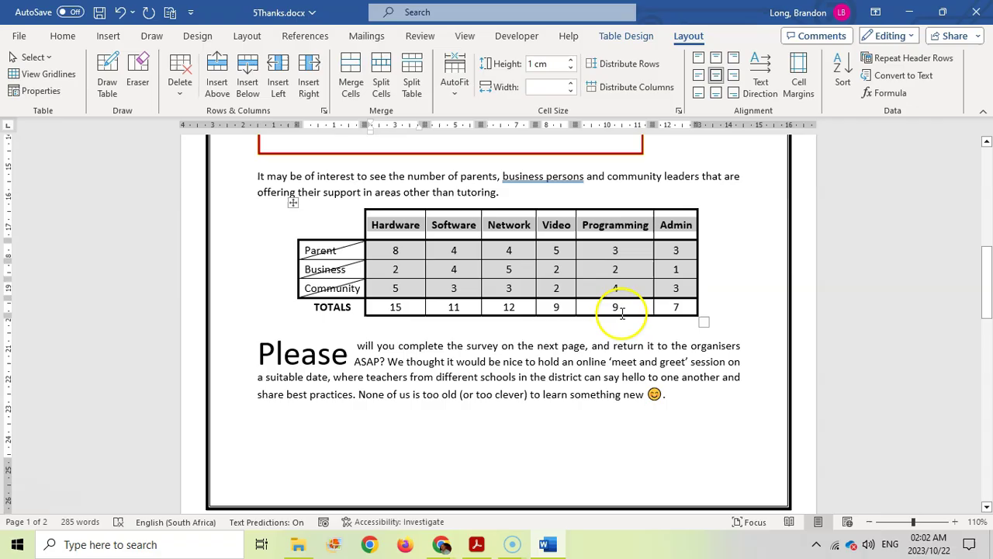
pyautogui.click(477, 545)
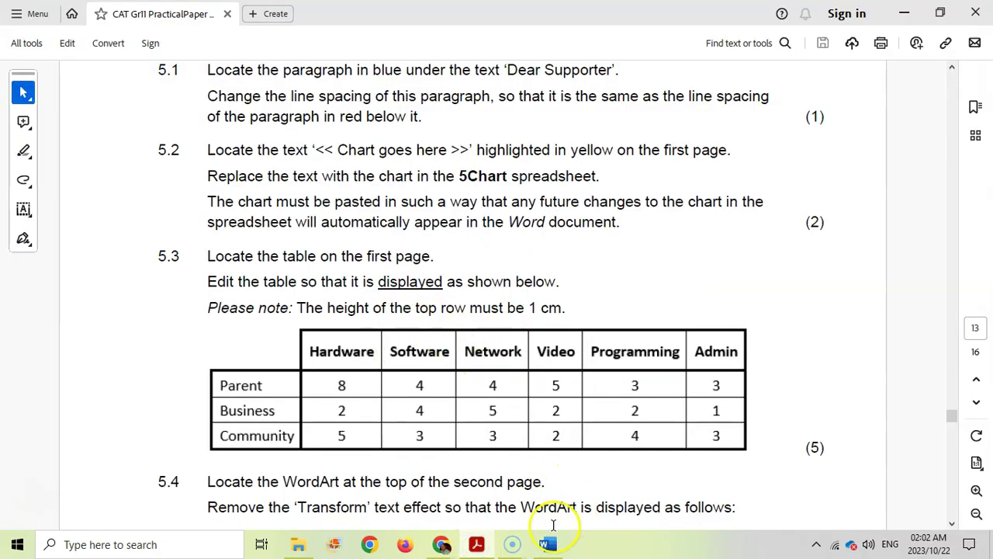
pyautogui.click(548, 545)
pyautogui.click(475, 225)
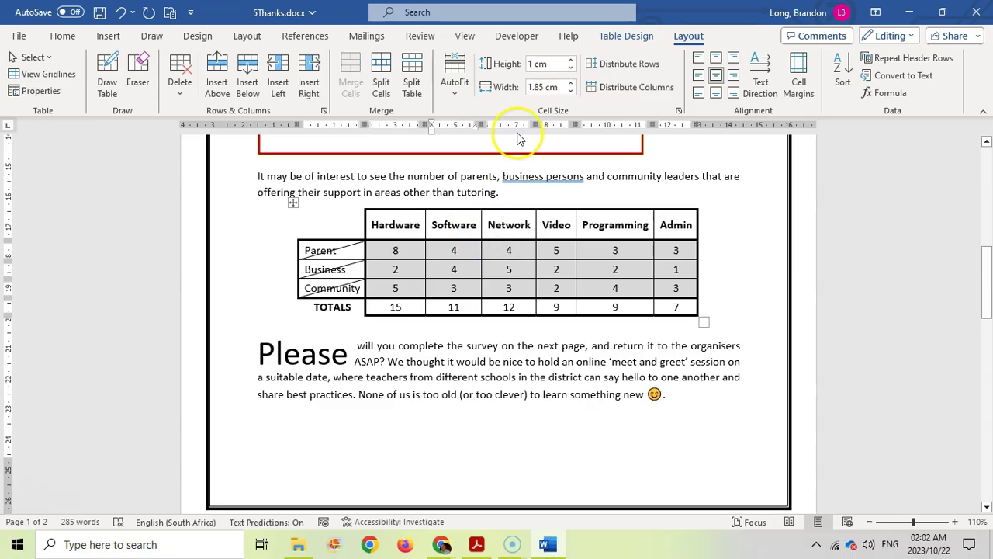
# Step: Check the exam paper's table and remove the grey shading from the number cells in the Parent, Business and Community rows using No Color
pyautogui.click(476, 546)
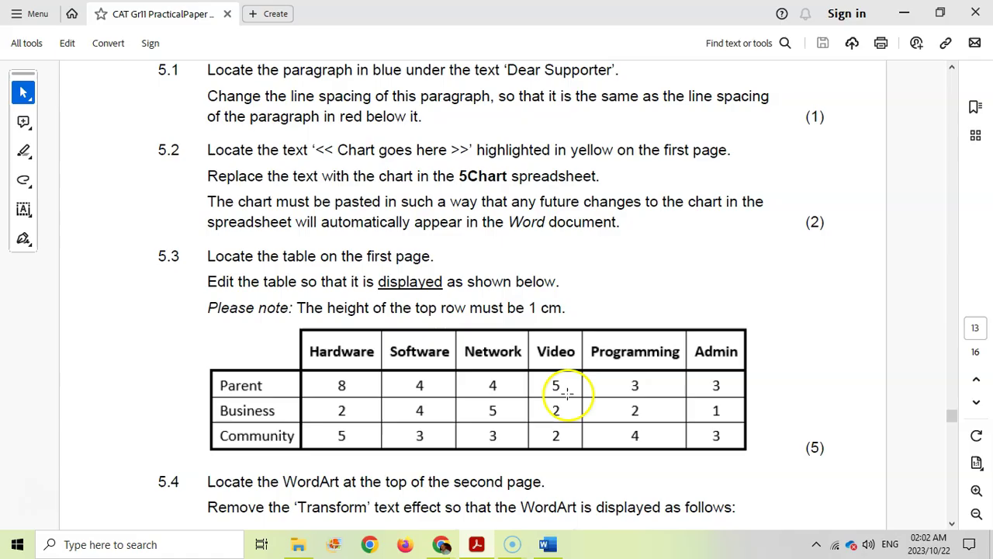
pyautogui.click(548, 545)
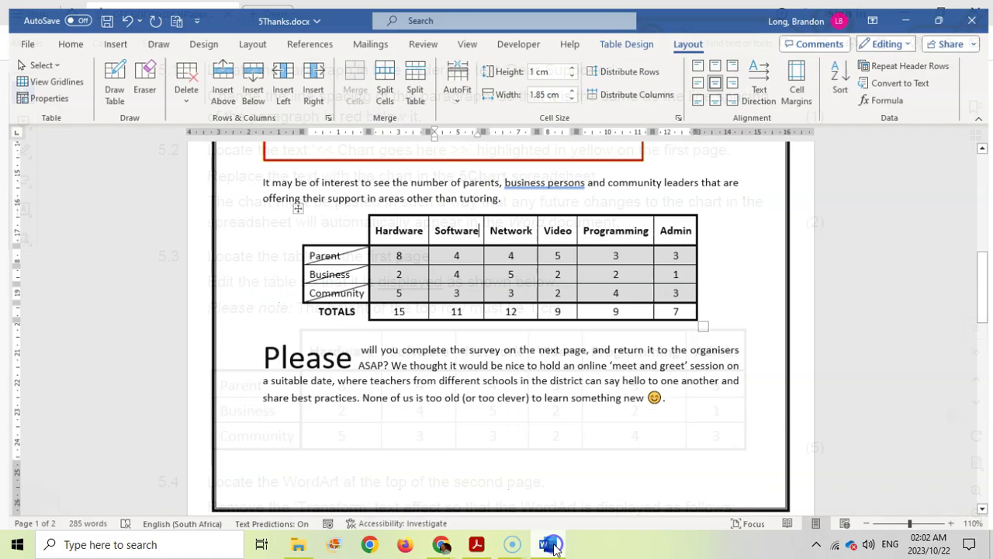
pyautogui.moveTo(403, 250); pyautogui.dragTo(672, 289)
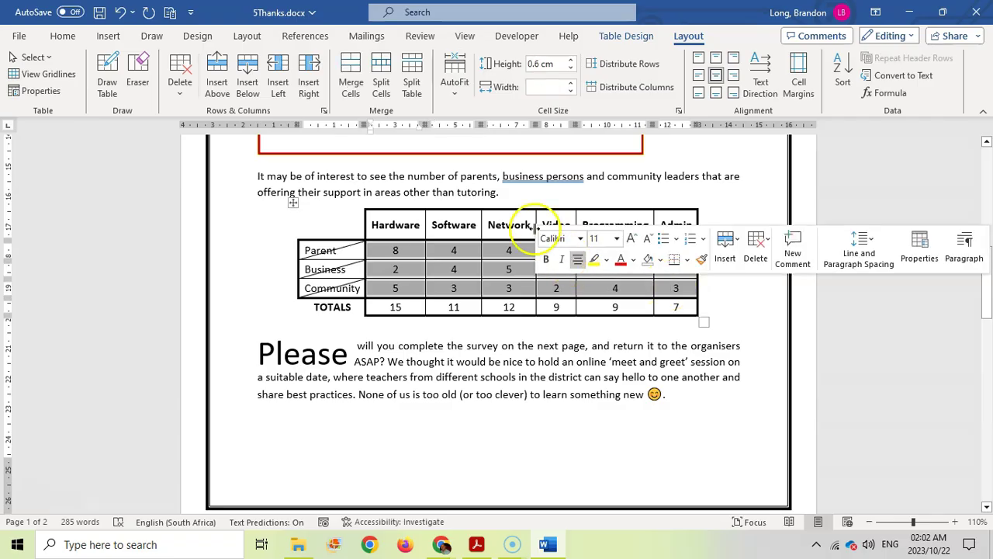
pyautogui.click(638, 39)
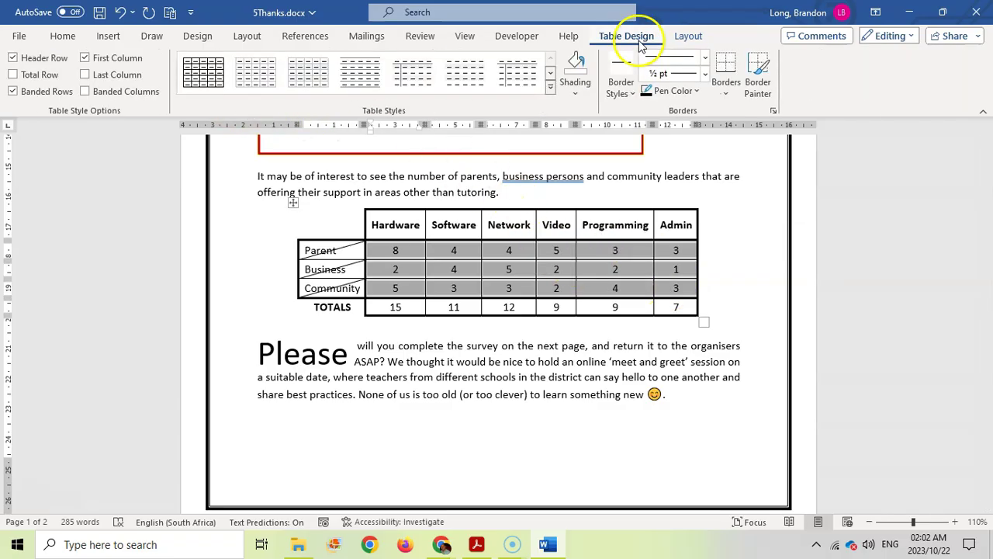
pyautogui.click(573, 97)
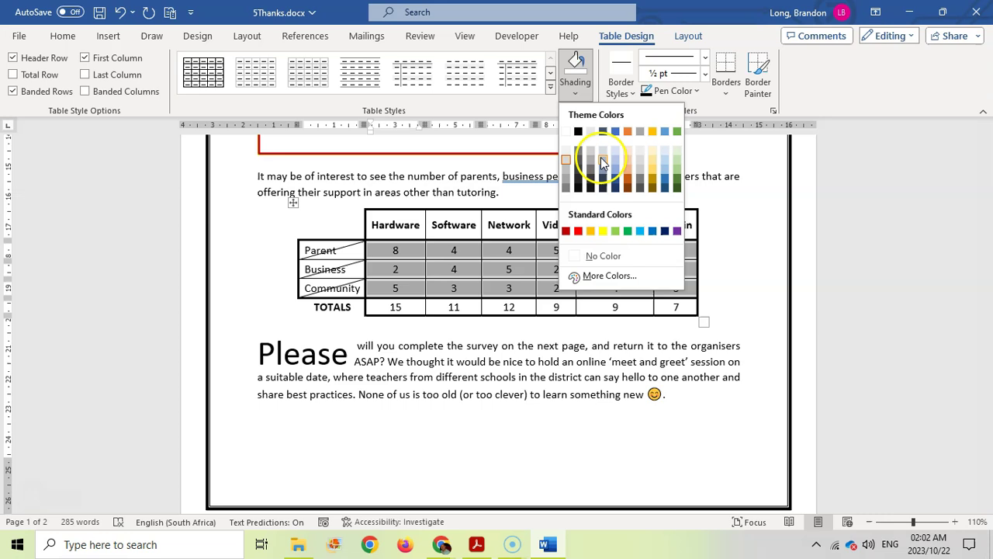
pyautogui.click(615, 258)
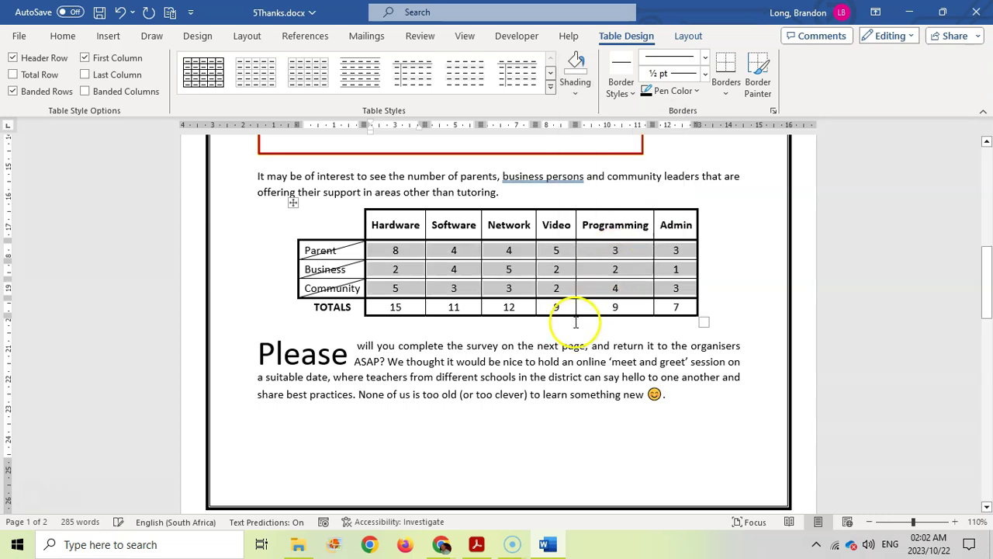
pyautogui.click(589, 297)
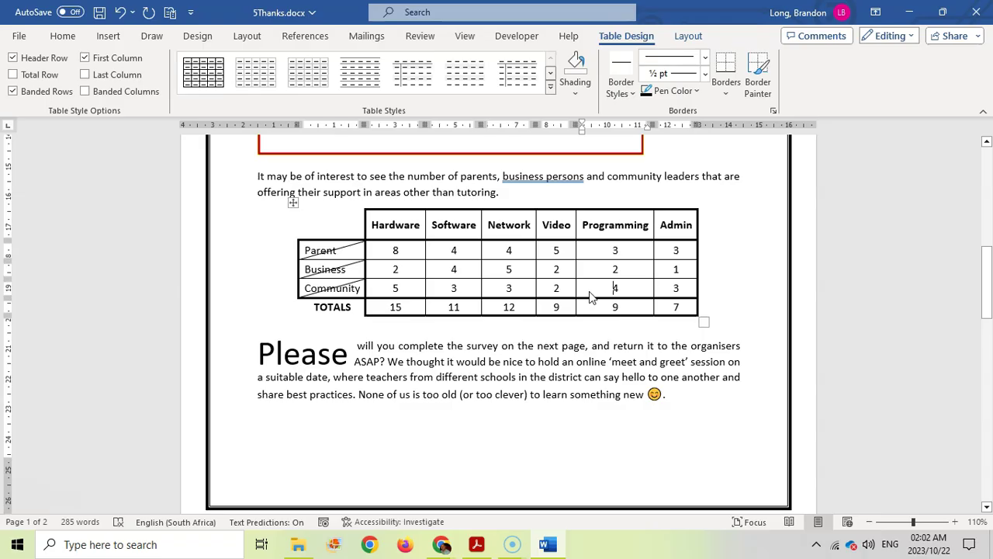
# Step: Compare with the exam paper and remove the diagonal borders from the table's Parent, Business and Community label cells
pyautogui.hotkey('alt', 'Tab')
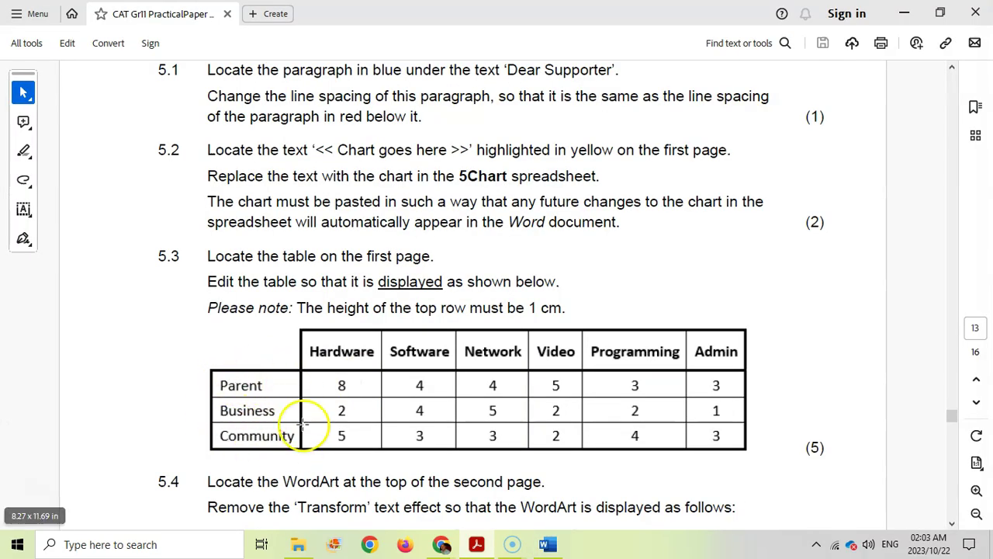
pyautogui.click(549, 546)
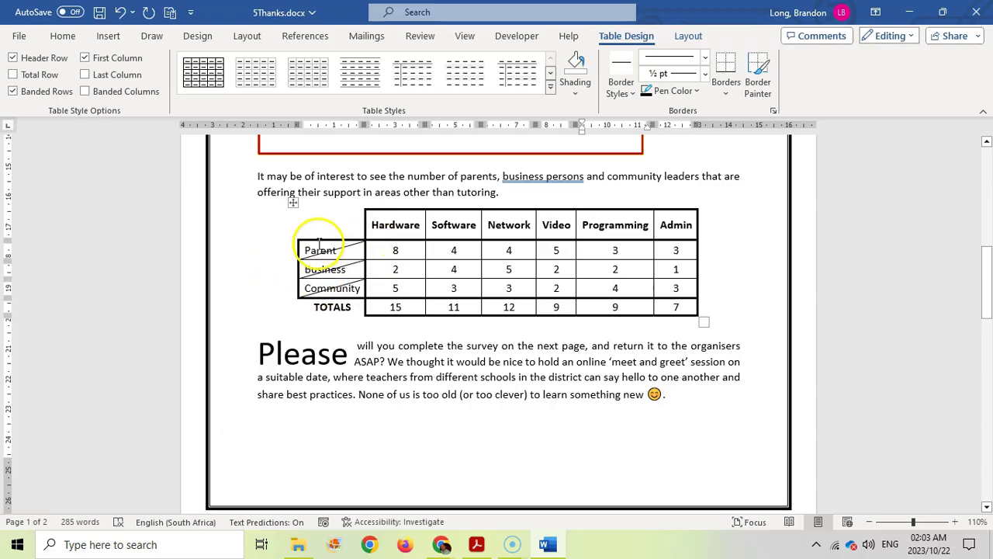
pyautogui.moveTo(319, 246); pyautogui.dragTo(343, 289)
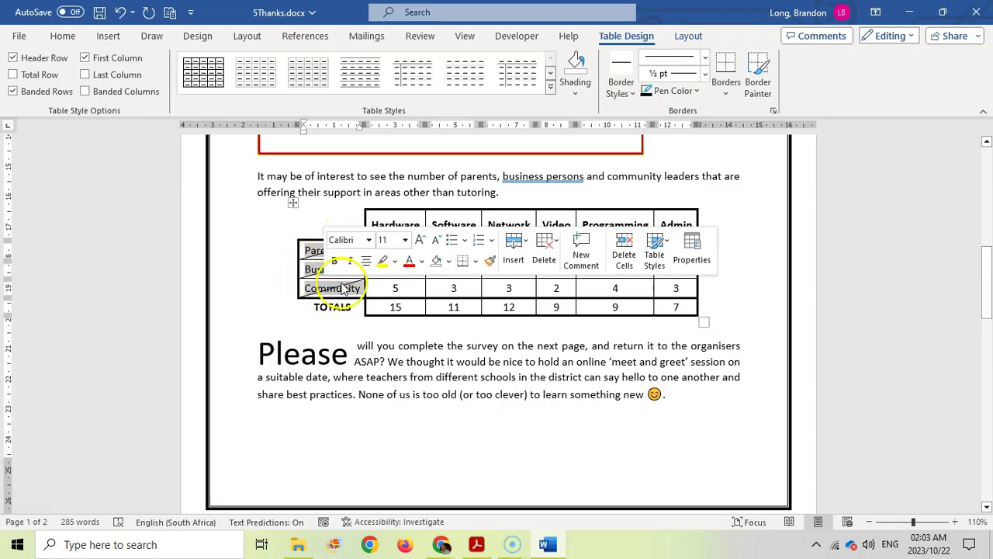
pyautogui.click(620, 85)
pyautogui.click(726, 86)
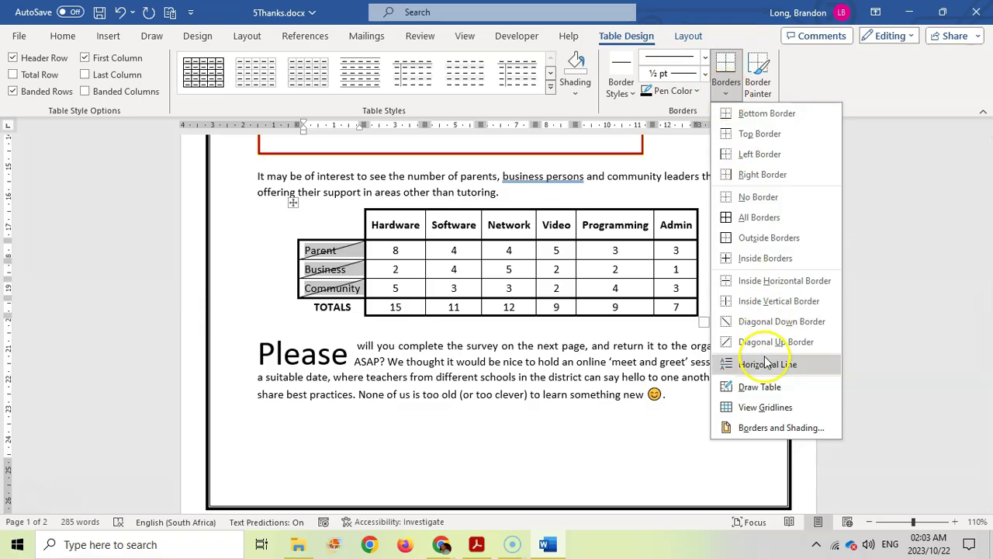
pyautogui.click(766, 428)
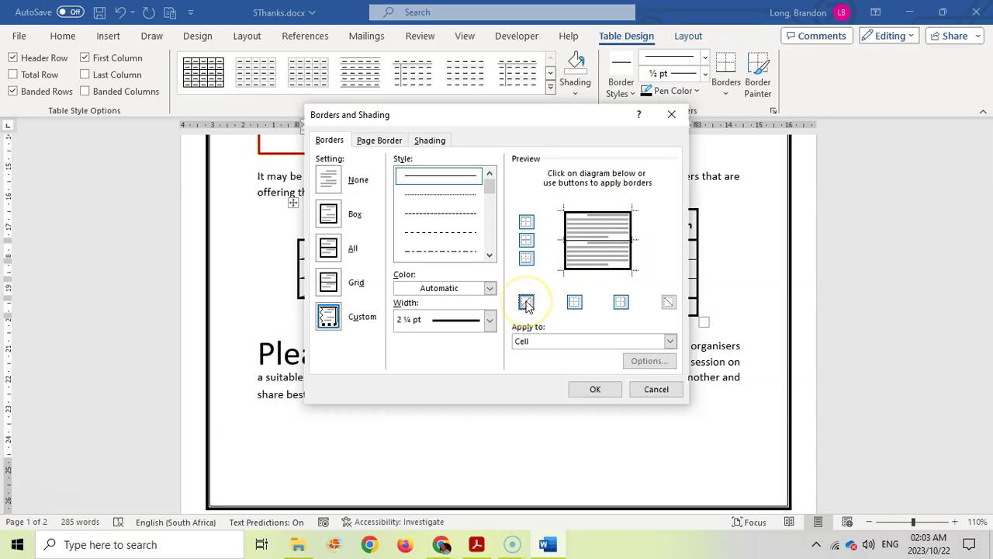
pyautogui.click(595, 389)
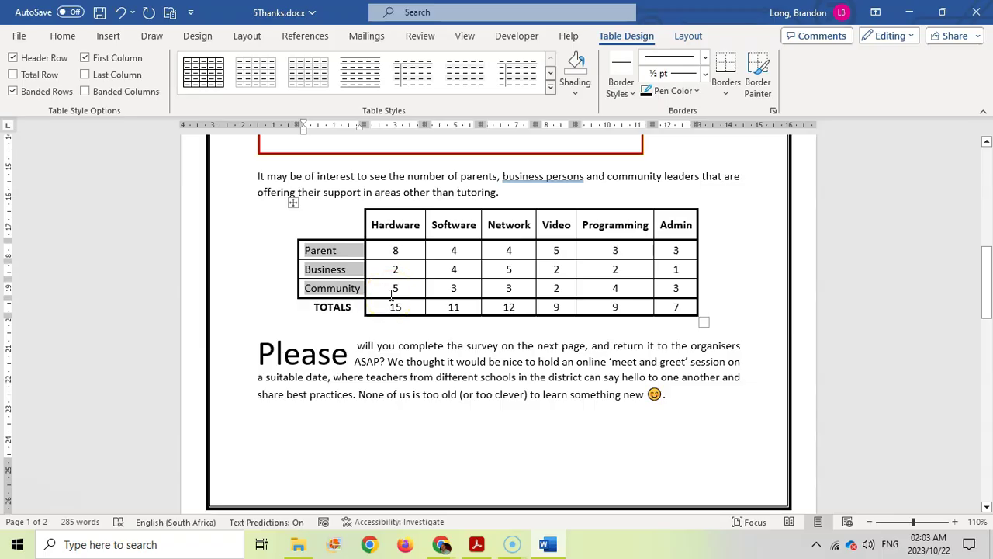
# Step: Check the table in question 5.3 of the exam paper and delete the entire TOTALS row from the letter's table
pyautogui.hotkey('alt', 'Tab')
pyautogui.scroll(-2, 303, 423)
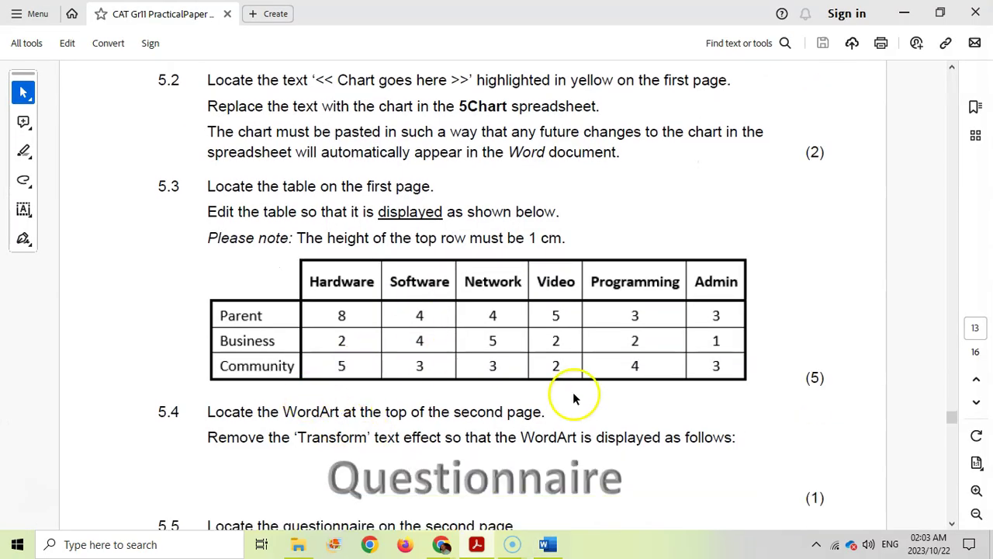
pyautogui.moveTo(546, 547)
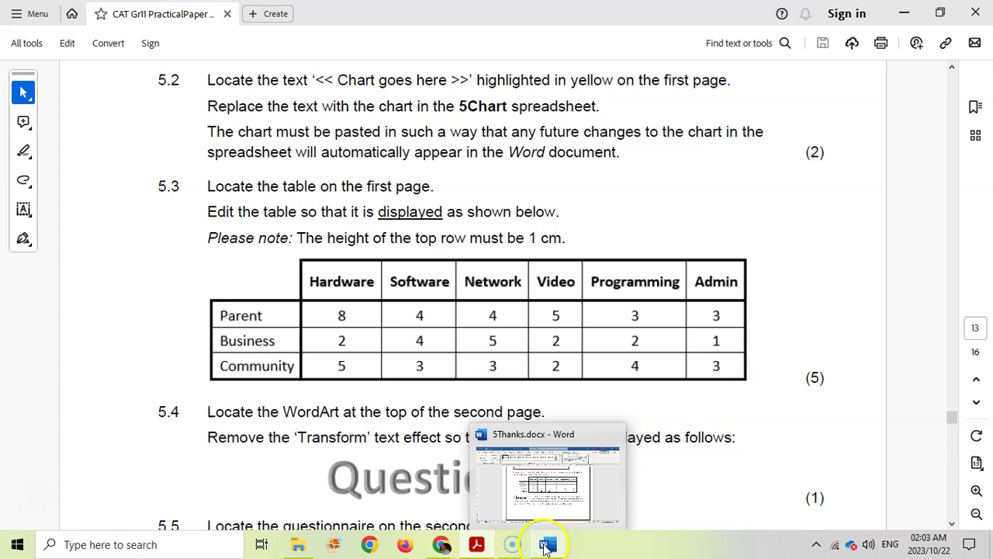
pyautogui.click(547, 485)
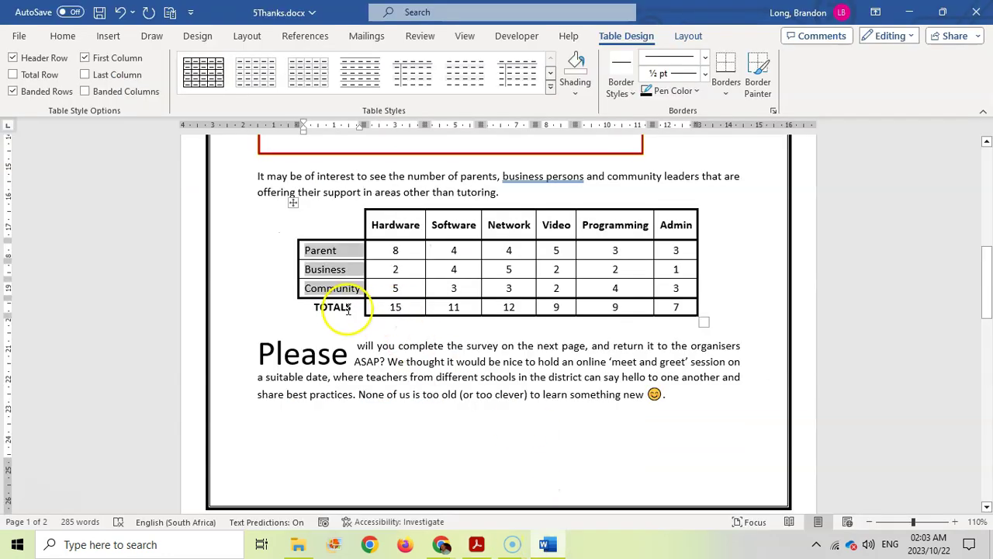
pyautogui.moveTo(335, 306); pyautogui.dragTo(679, 308)
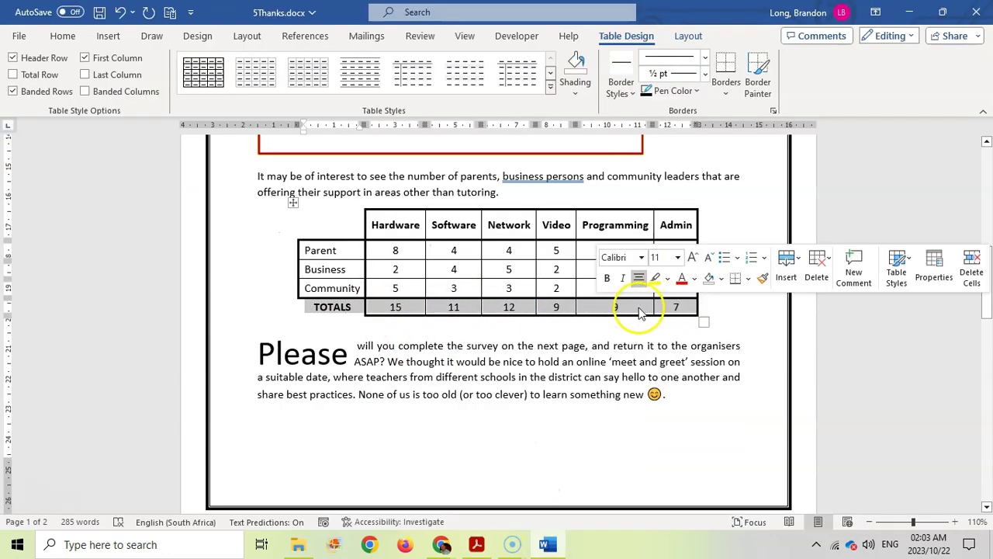
pyautogui.rightClick(637, 311)
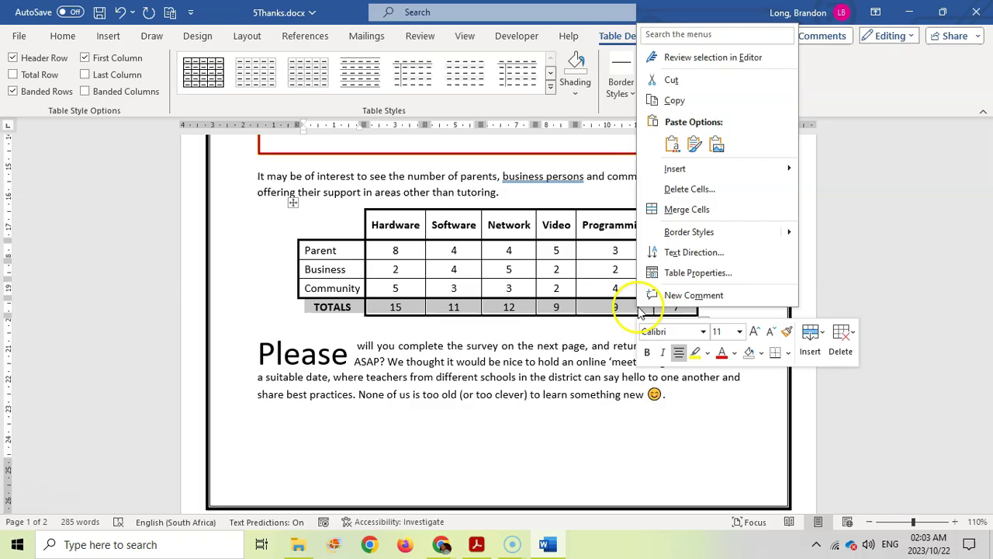
pyautogui.click(689, 193)
pyautogui.click(475, 259)
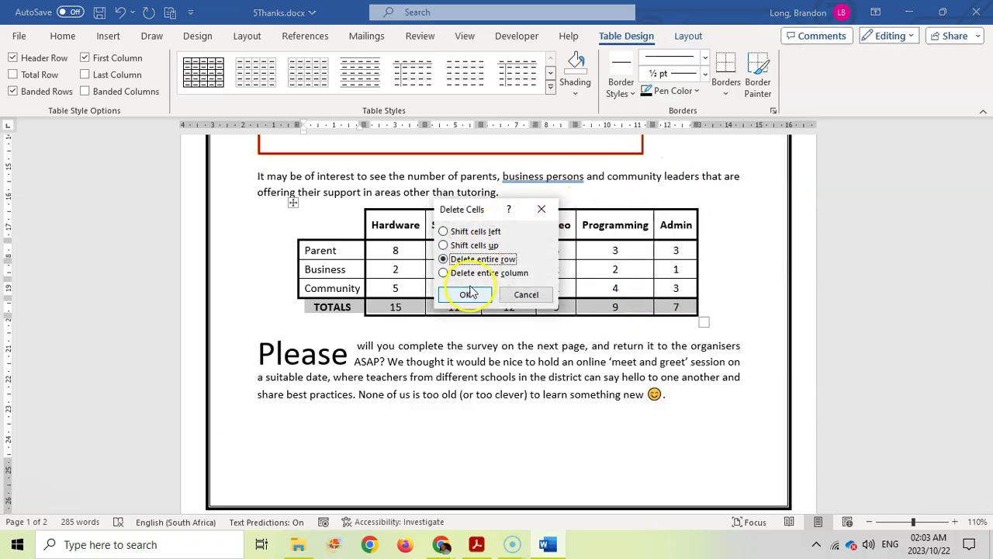
pyautogui.click(468, 295)
# Step: Check question 5.4 in the exam paper and remove the Transform text effect from the Questionnaire WordArt on the letter's second page
pyautogui.hotkey('alt', 'Tab')
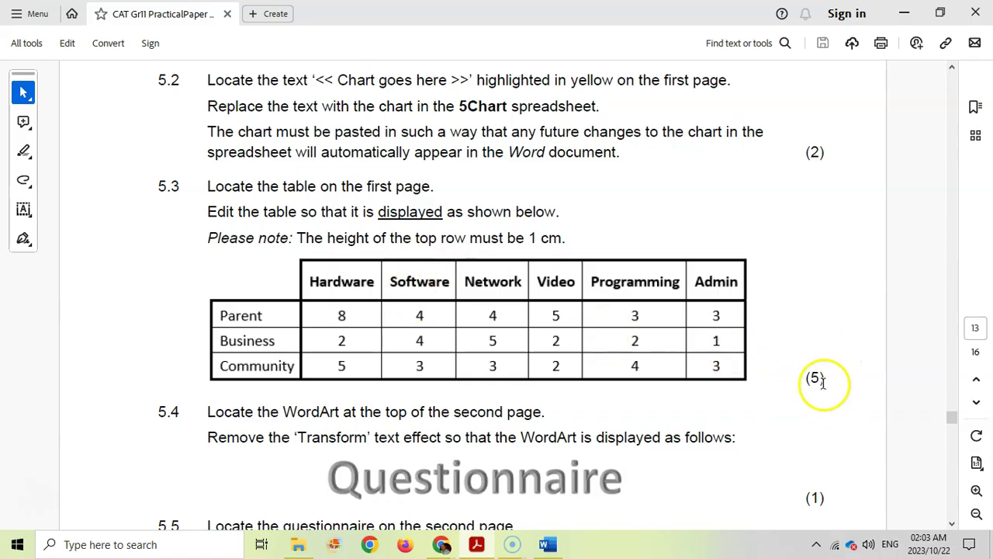
pyautogui.scroll(-4, 566, 368)
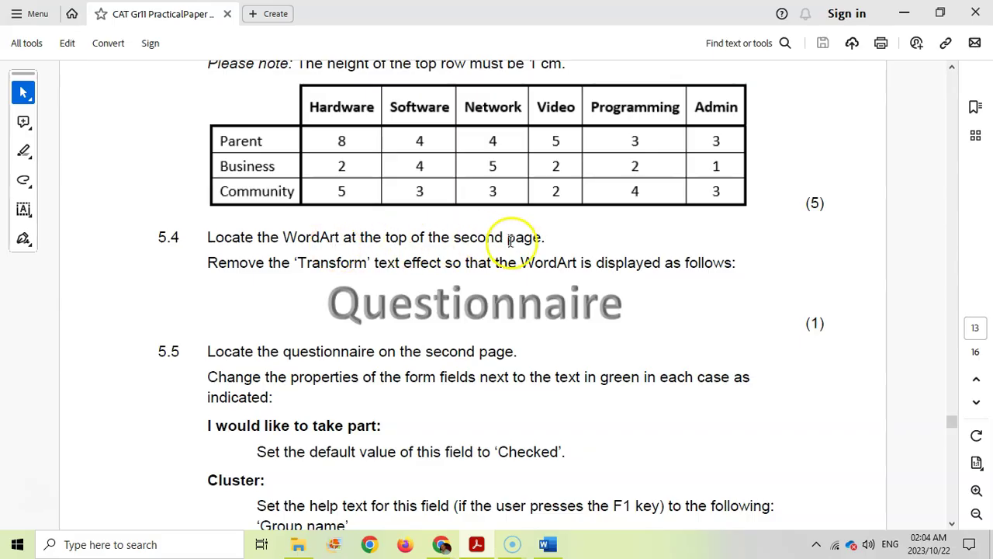
pyautogui.click(548, 544)
pyautogui.click(502, 260)
pyautogui.hotkey('alt', 'Tab')
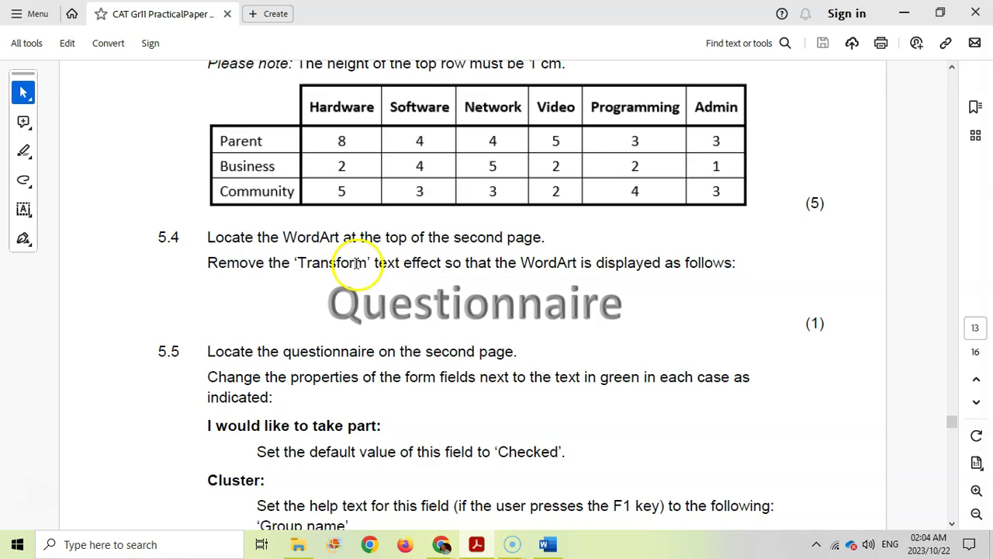
pyautogui.click(557, 548)
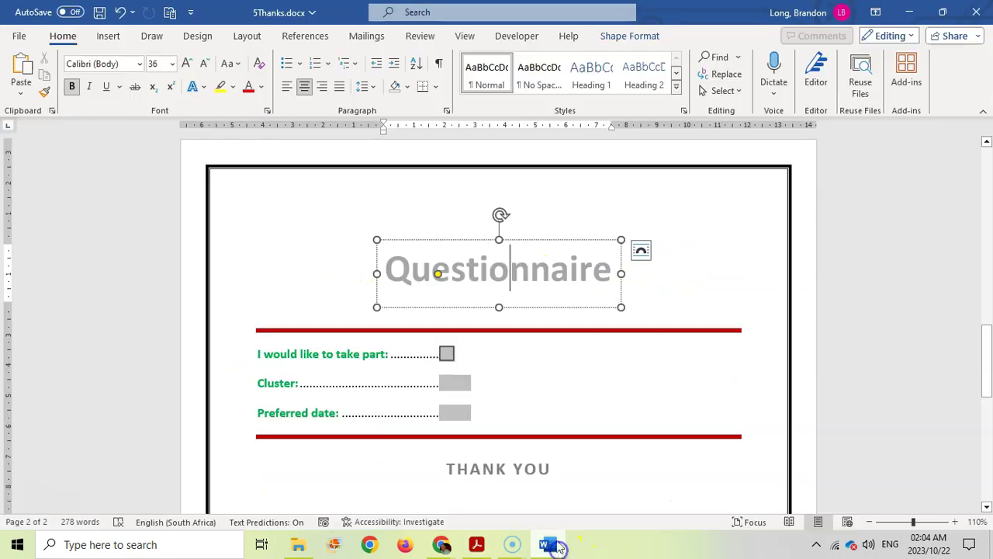
pyautogui.click(638, 37)
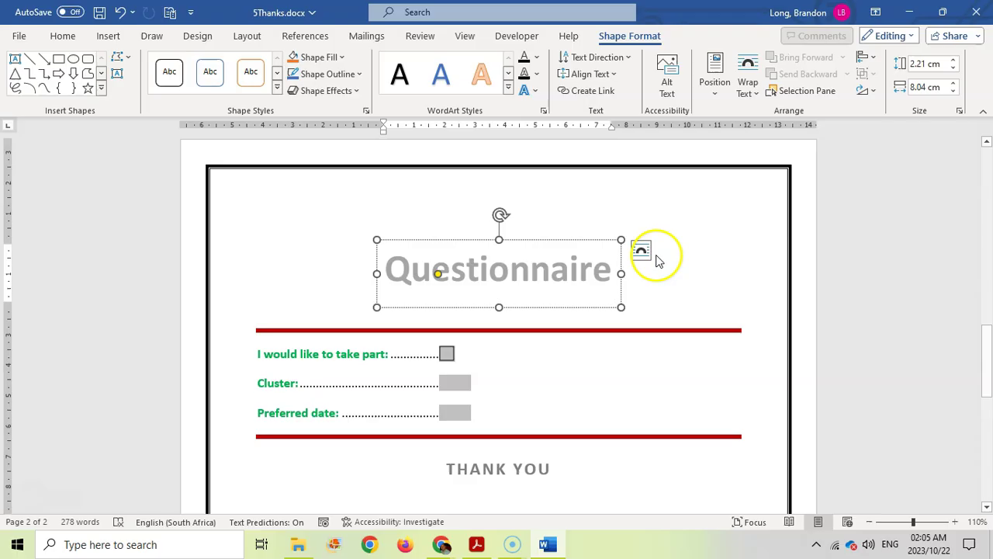
pyautogui.click(537, 92)
pyautogui.moveTo(584, 274)
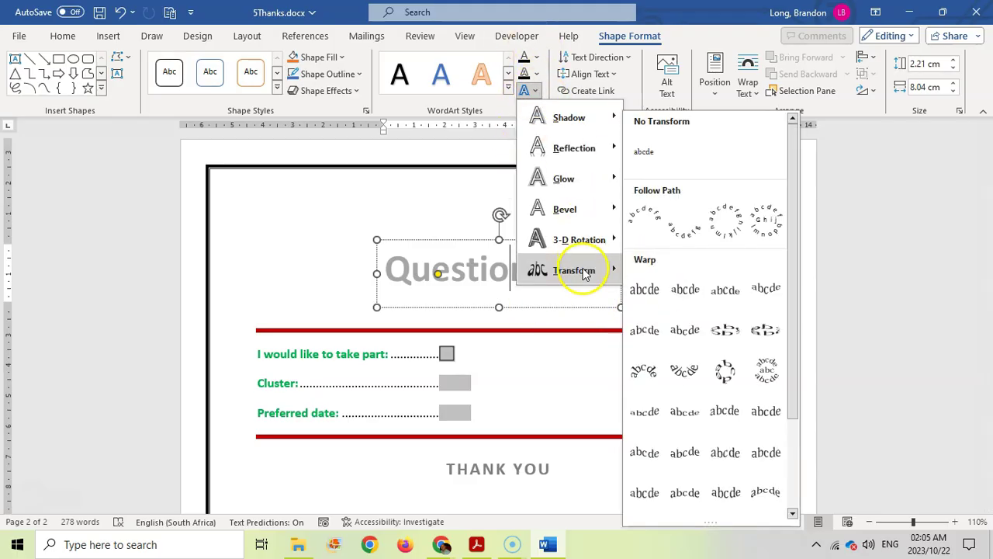
pyautogui.click(646, 158)
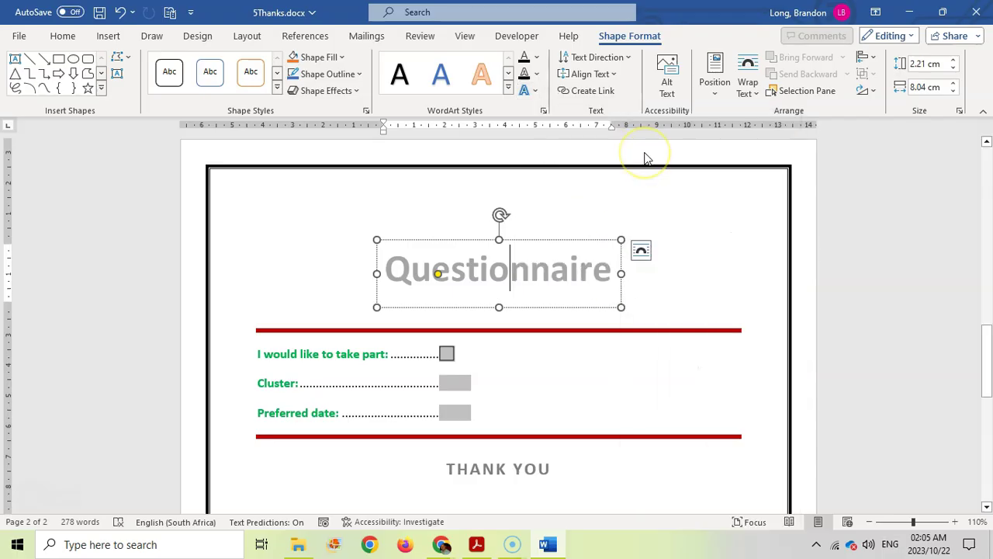
pyautogui.click(692, 247)
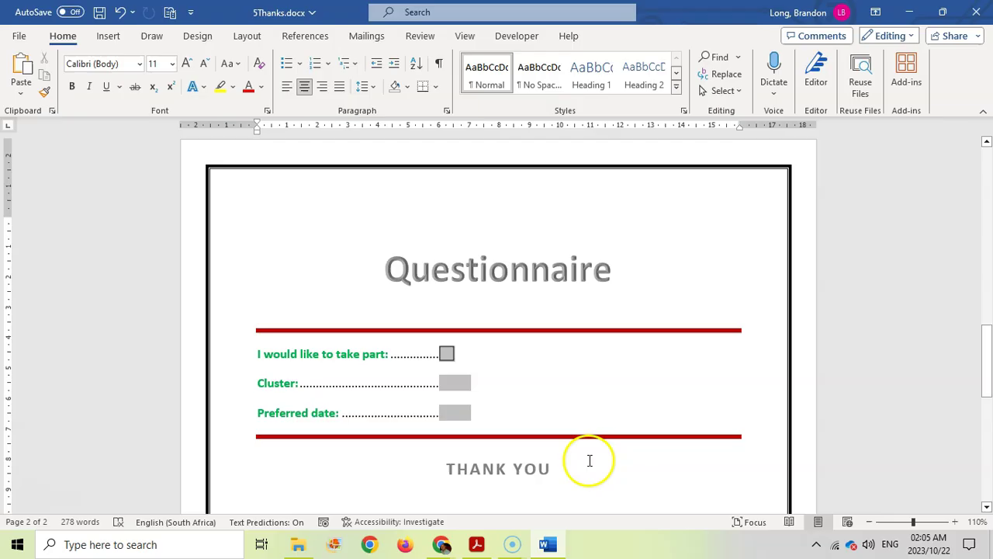
# Step: Read the form field instructions in question 5.5 and check in Word's ribbon customization options whether the Developer tab is enabled
pyautogui.hotkey('alt', 'Tab')
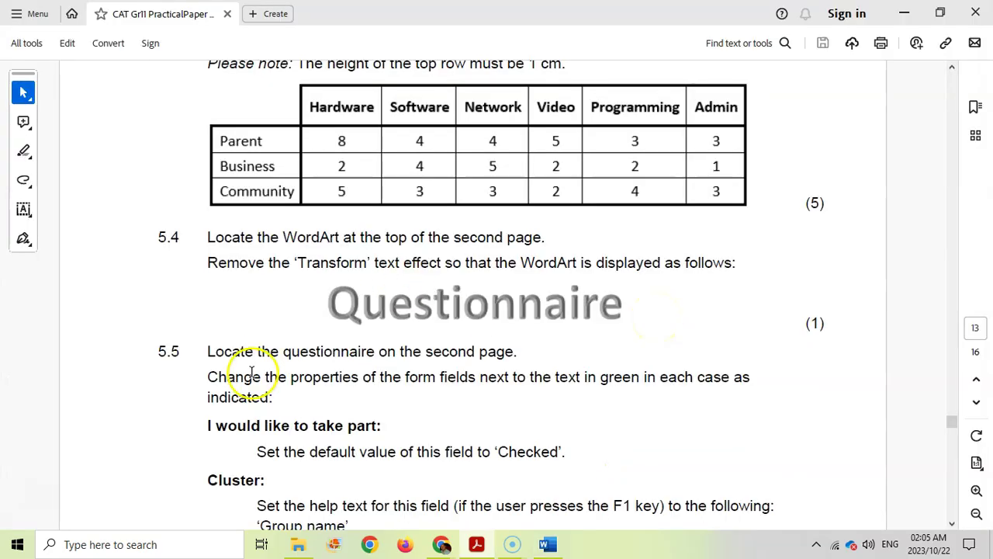
pyautogui.scroll(-3, 381, 333)
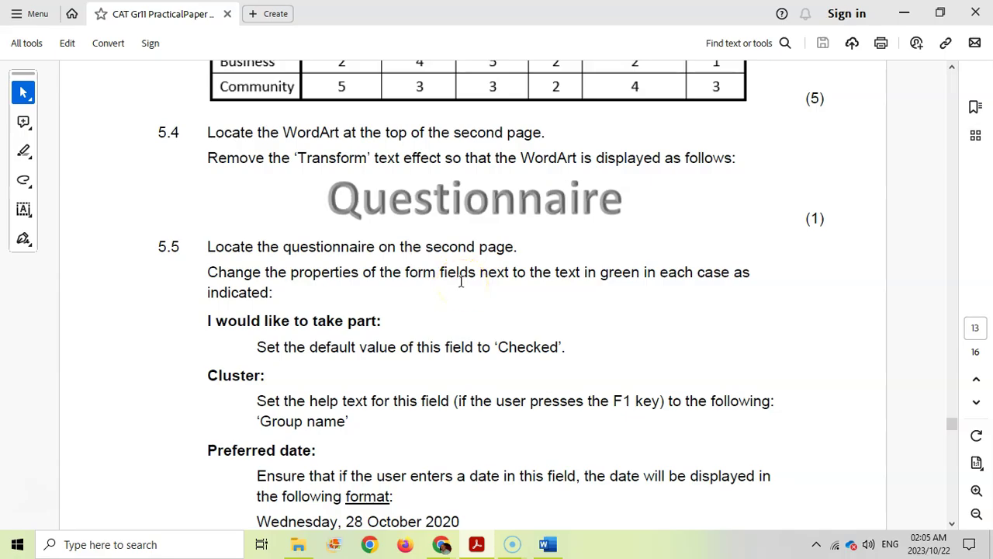
pyautogui.click(547, 544)
pyautogui.click(475, 543)
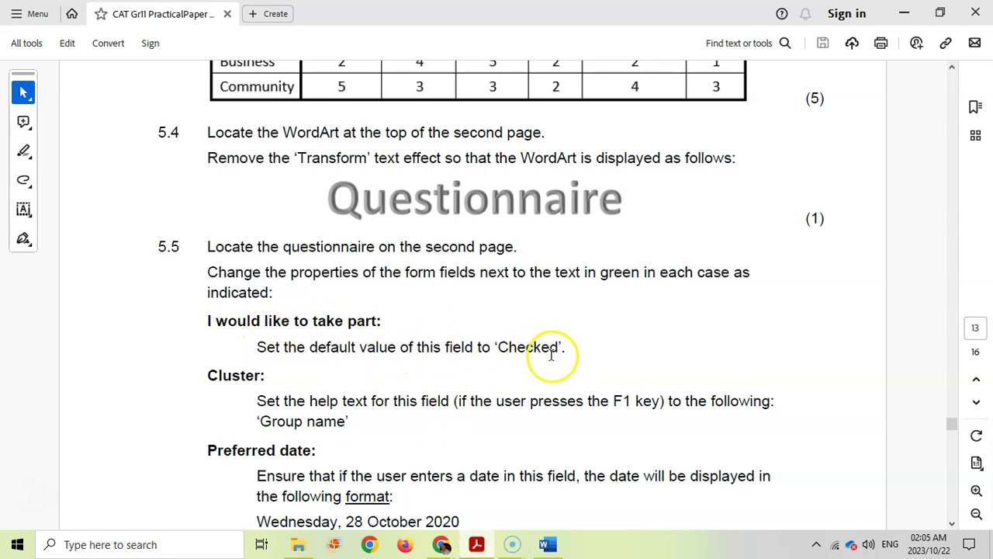
pyautogui.click(548, 544)
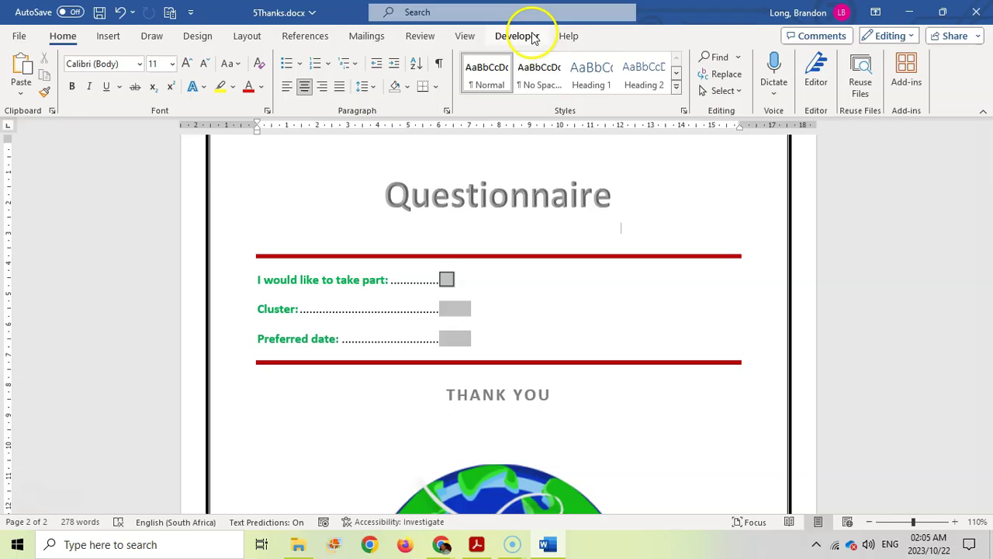
pyautogui.rightClick(954, 81)
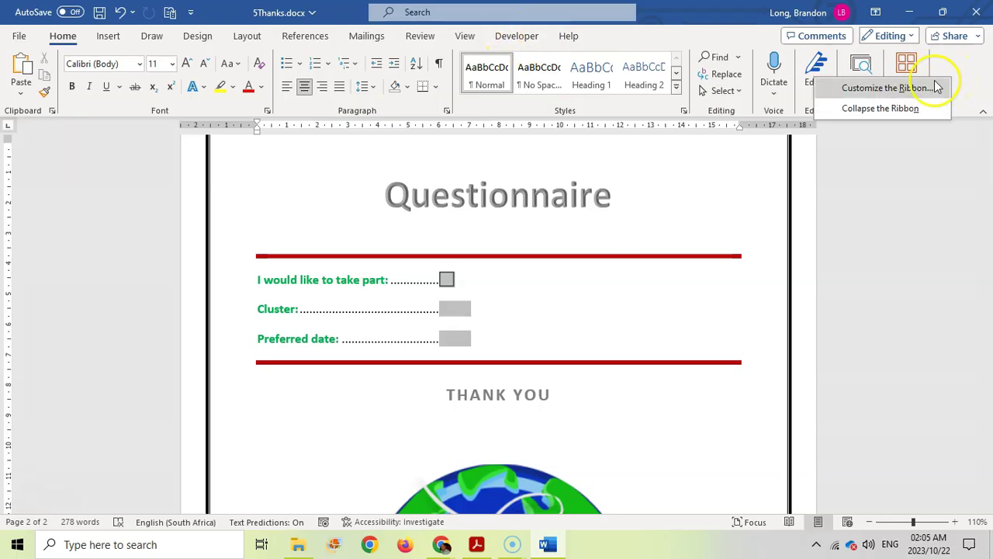
pyautogui.click(887, 87)
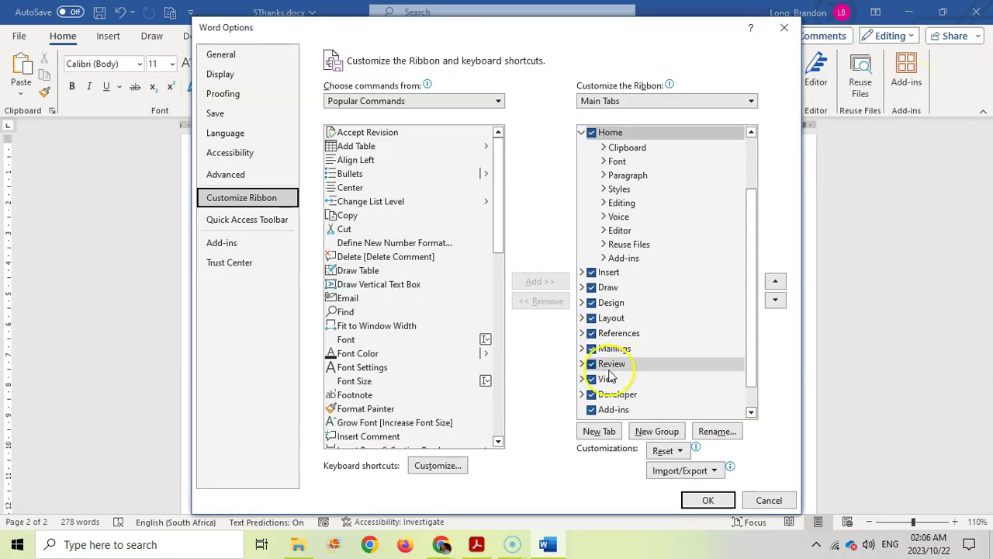
pyautogui.click(708, 500)
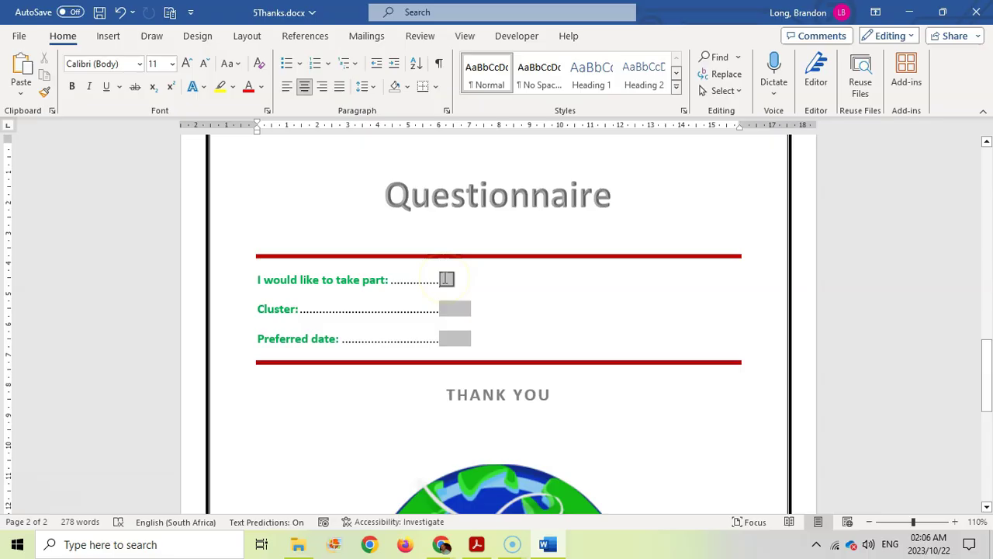
# Step: Set the default value of the "I would like to take part" check box form field to Checked
pyautogui.rightClick(447, 279)
pyautogui.click(522, 401)
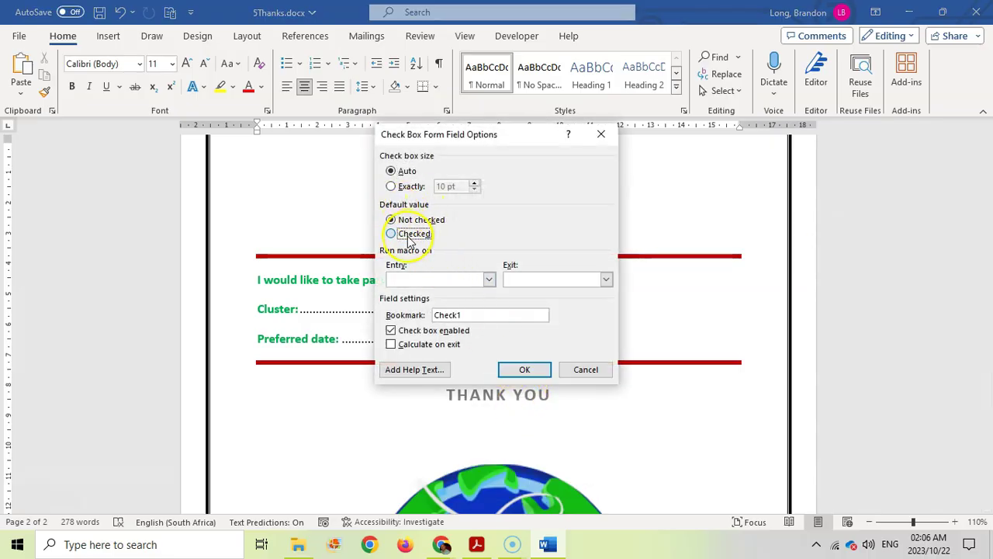
pyautogui.click(391, 234)
pyautogui.click(524, 369)
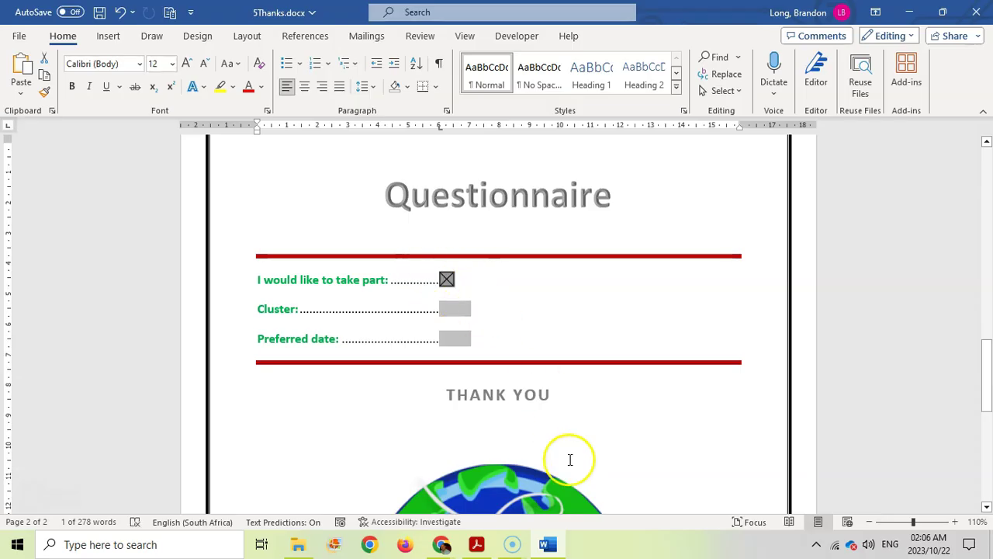
# Step: Check question 5.5 and set the Cluster form field's F1 help text to "Group Name"
pyautogui.click(478, 544)
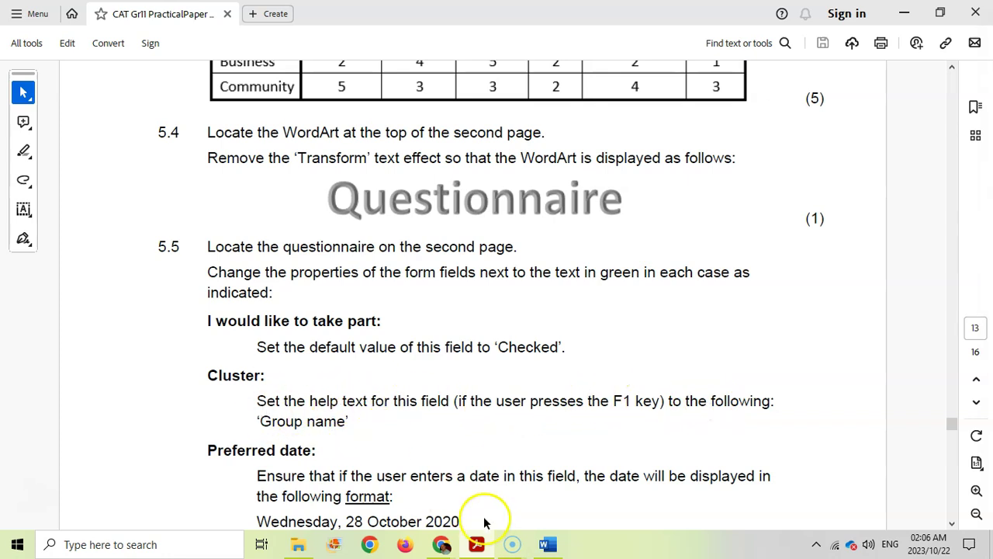
pyautogui.hotkey('alt', 'Tab')
pyautogui.rightClick(456, 309)
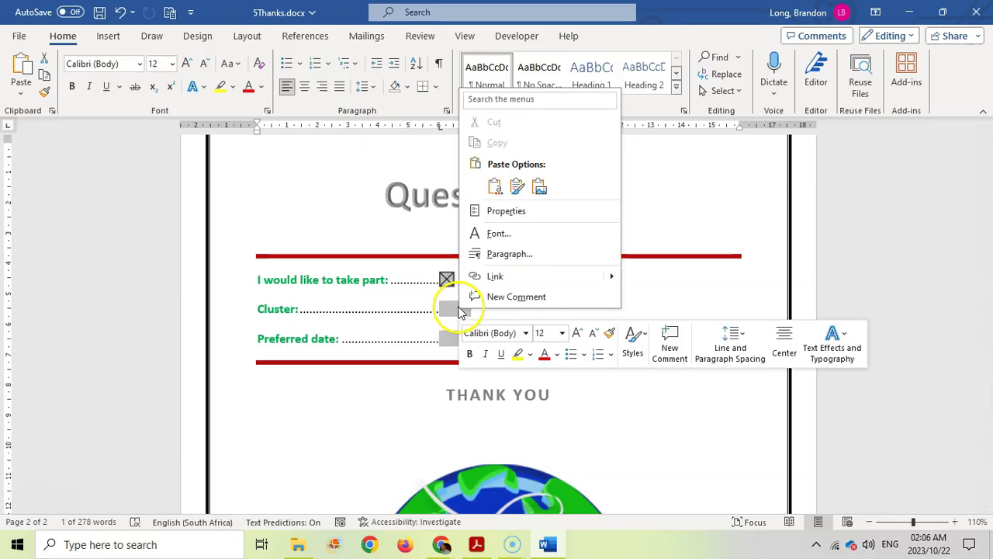
pyautogui.click(496, 211)
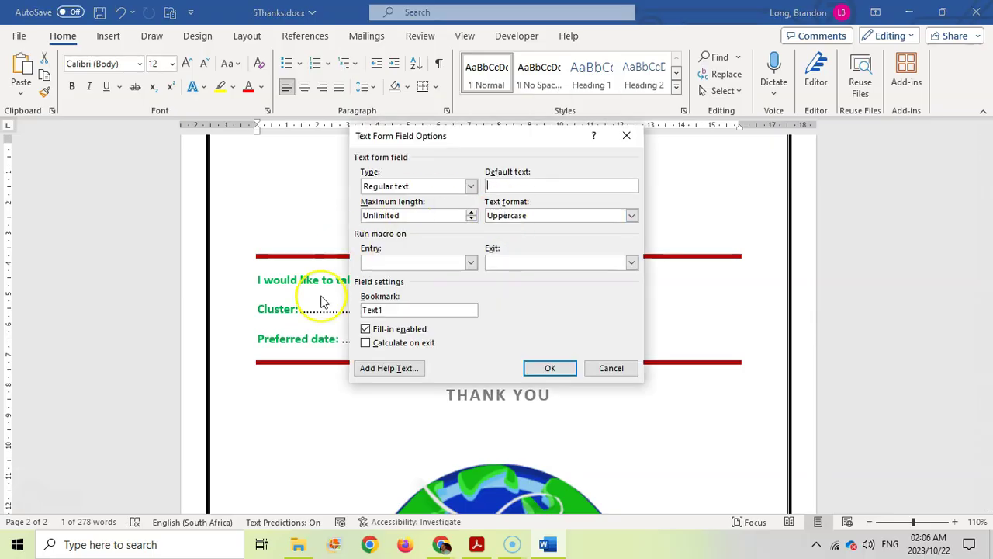
pyautogui.click(388, 369)
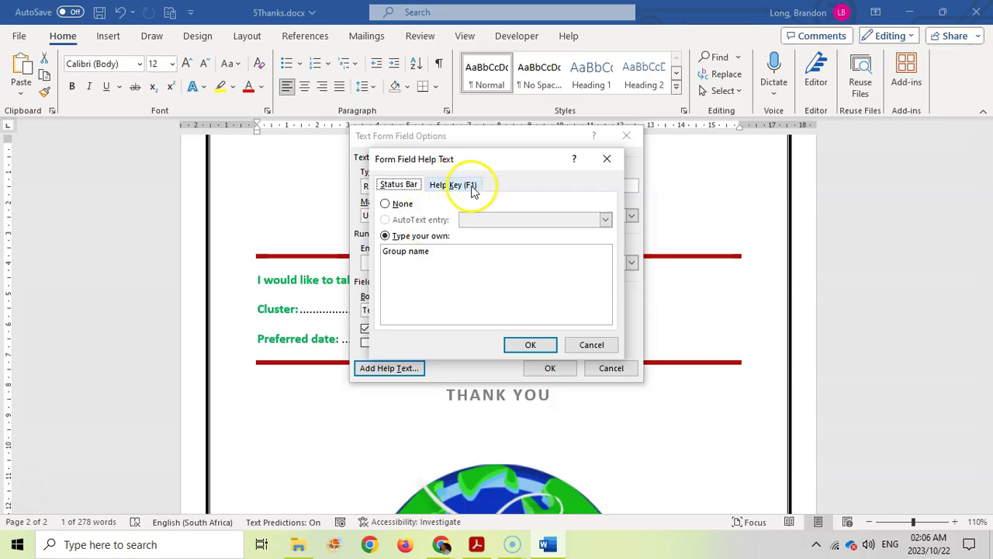
pyautogui.click(461, 186)
pyautogui.click(403, 236)
pyautogui.click(406, 256)
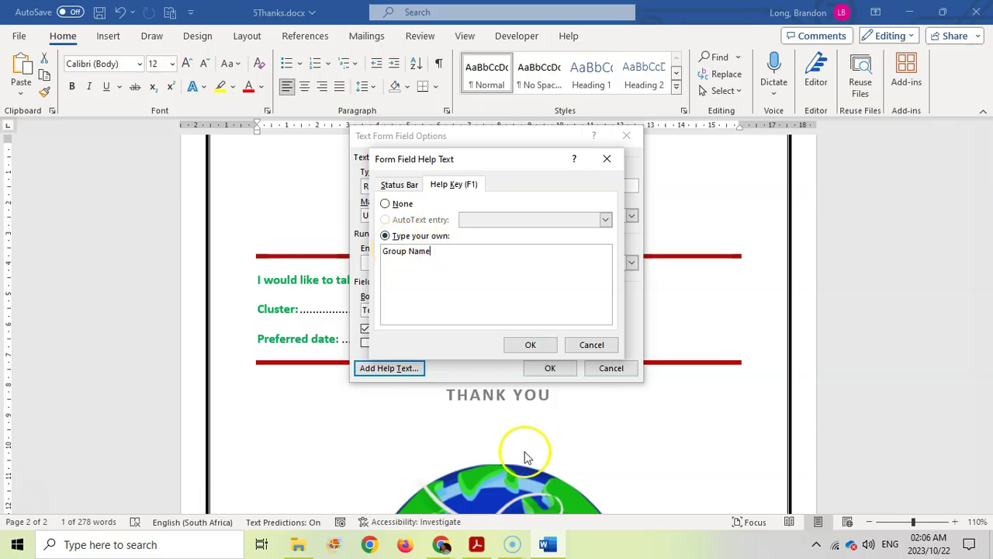
pyautogui.click(475, 544)
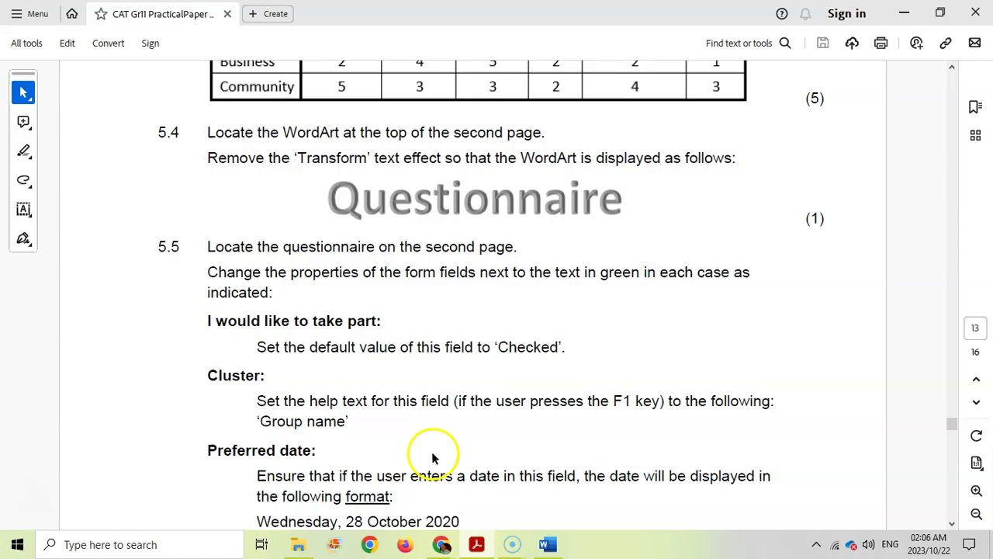
pyautogui.click(551, 544)
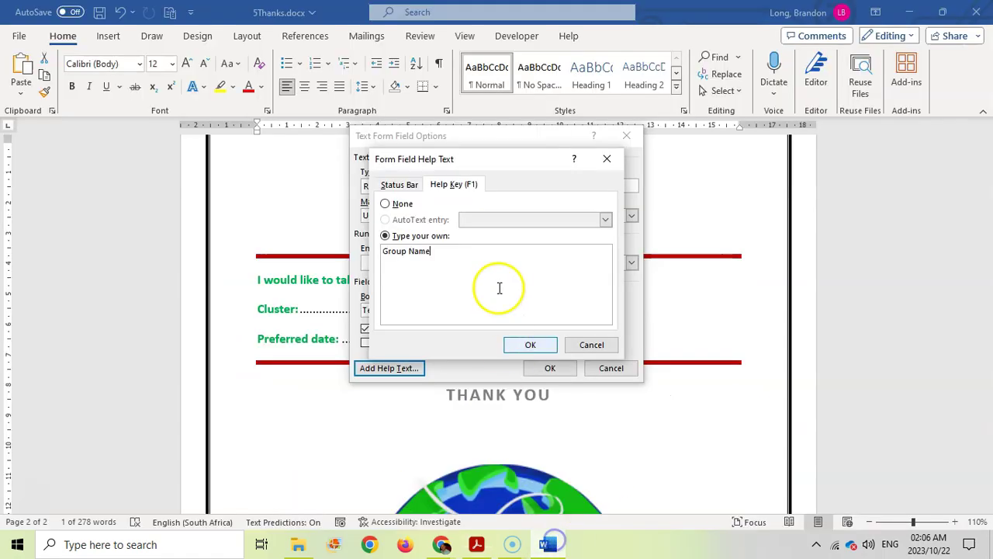
pyautogui.click(535, 346)
pyautogui.click(550, 368)
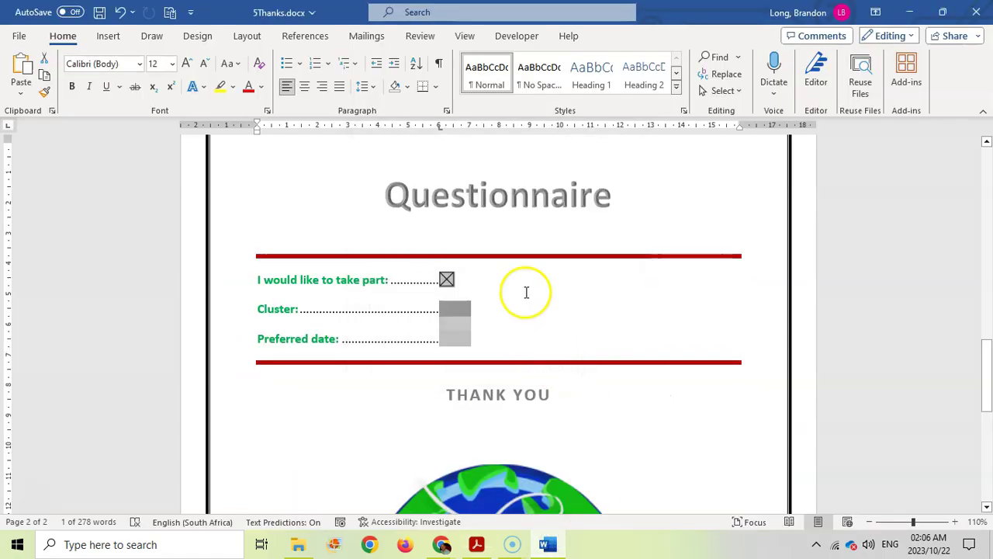
# Step: Check the required date format in the exam paper and set the Preferred date form field's format to "dddd, dd MMMM yyyy"
pyautogui.hotkey('alt', 'Tab')
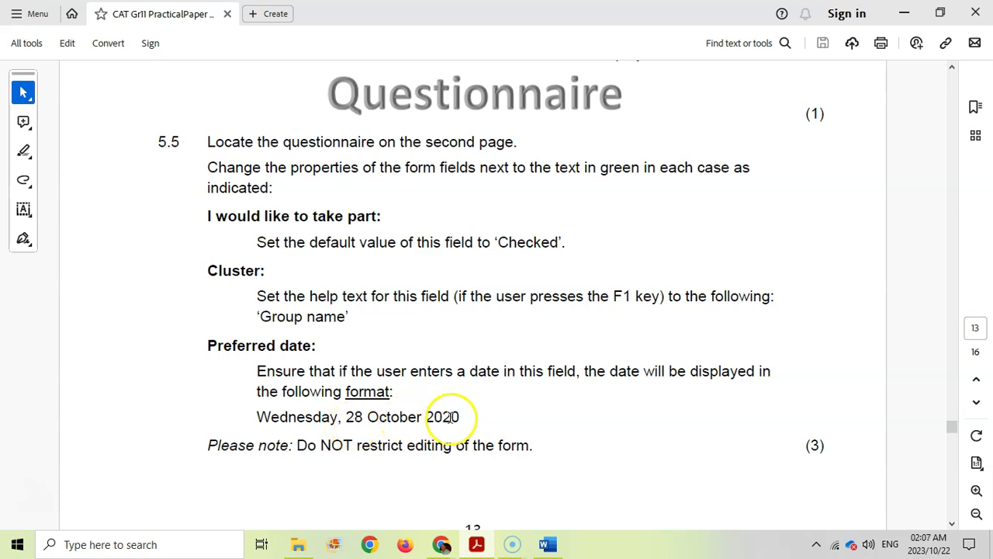
pyautogui.click(548, 545)
pyautogui.rightClick(458, 336)
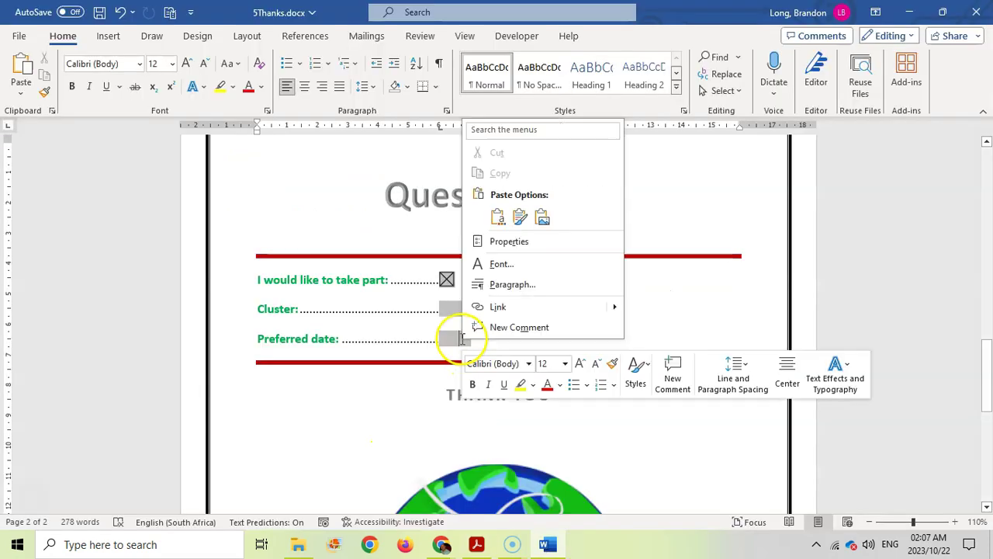
pyautogui.click(508, 243)
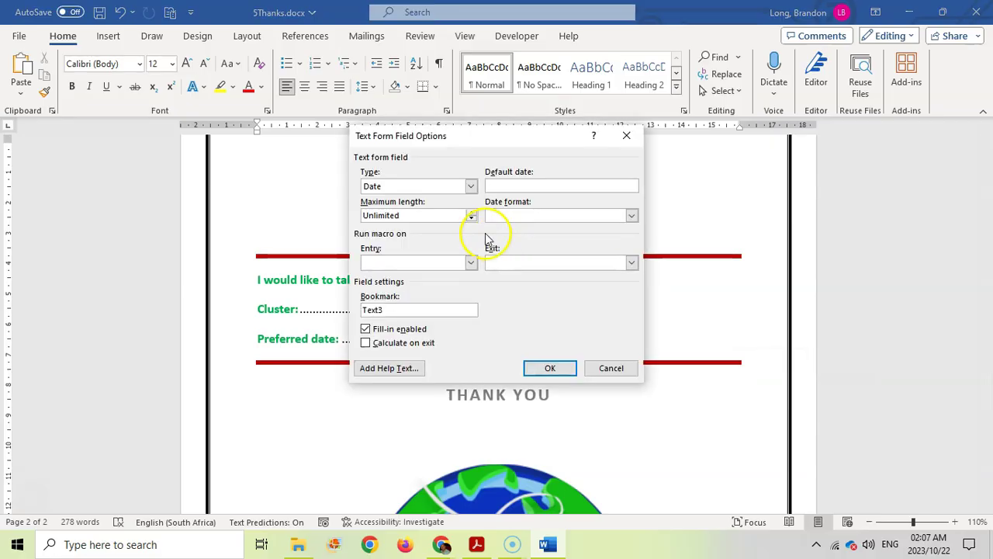
pyautogui.click(631, 216)
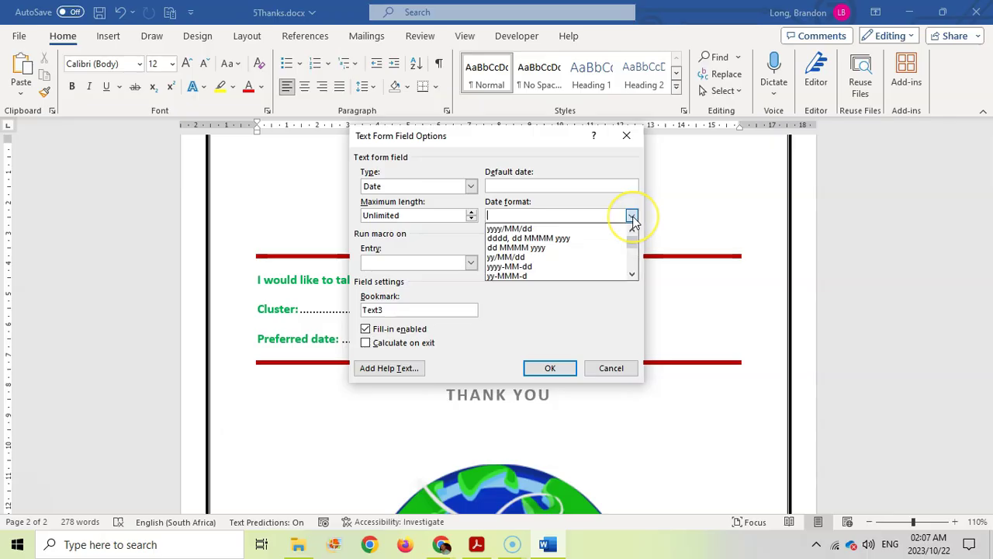
pyautogui.click(560, 238)
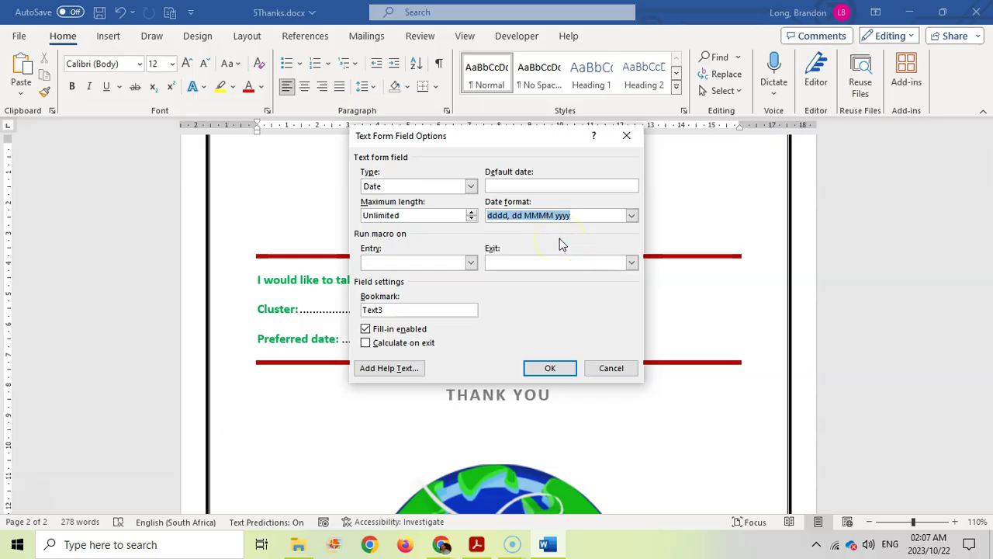
pyautogui.click(475, 544)
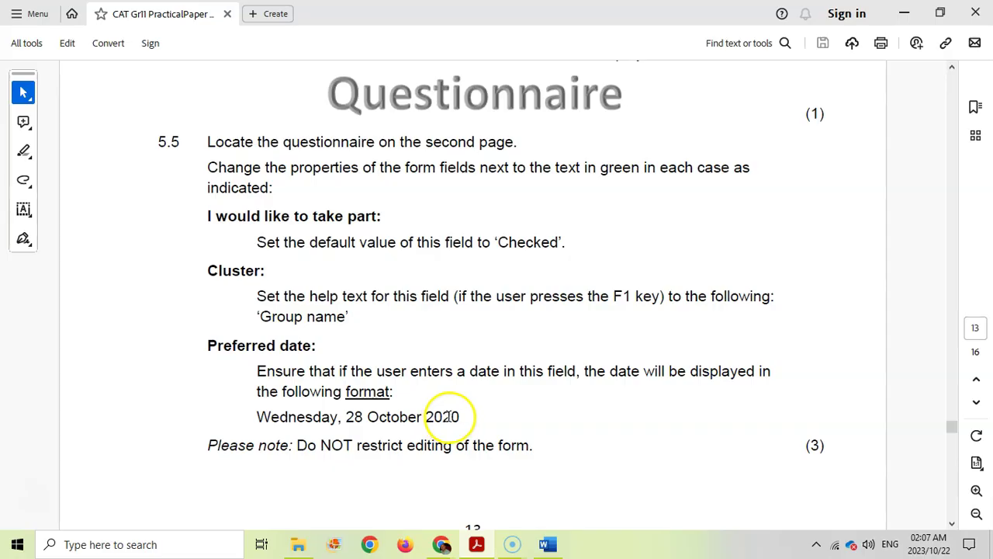
pyautogui.click(548, 544)
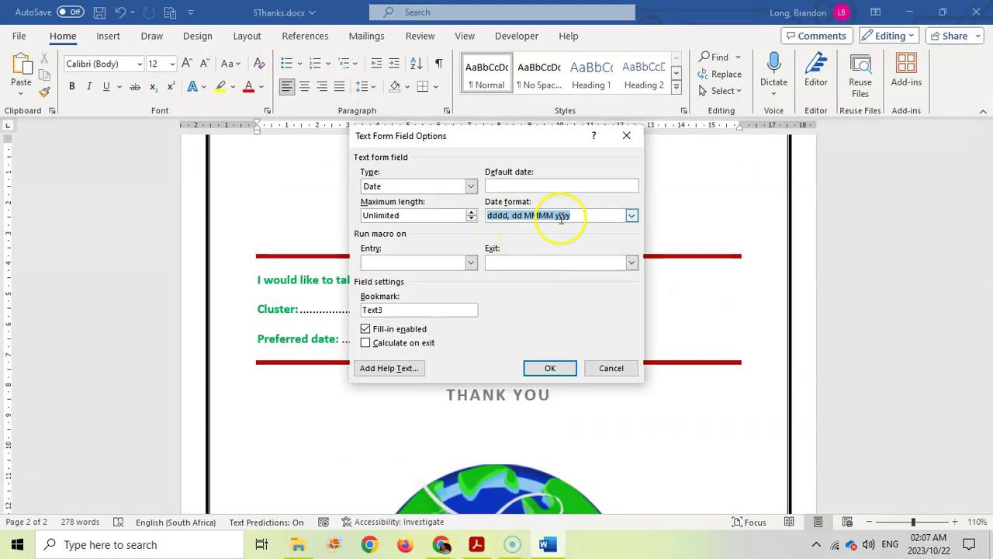
pyautogui.click(550, 370)
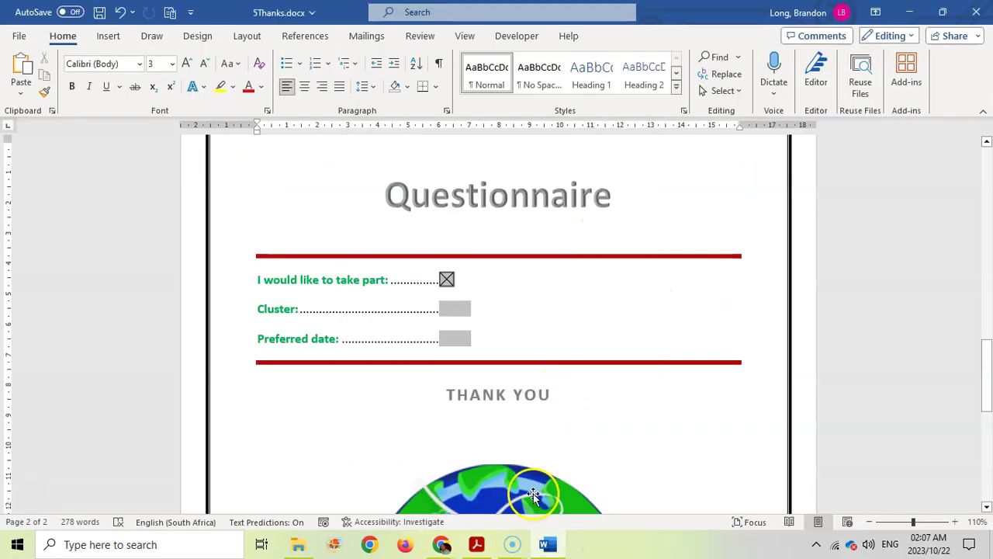
# Step: Read the mail merge instructions in question 5.6 of the exam paper and save the 5Thanks document
pyautogui.click(476, 544)
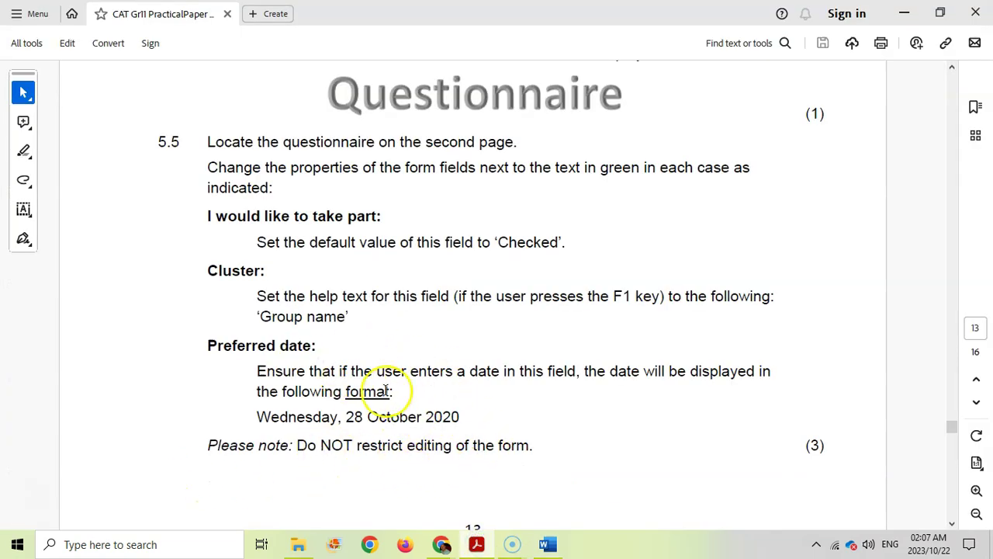
pyautogui.scroll(-10, 383, 410)
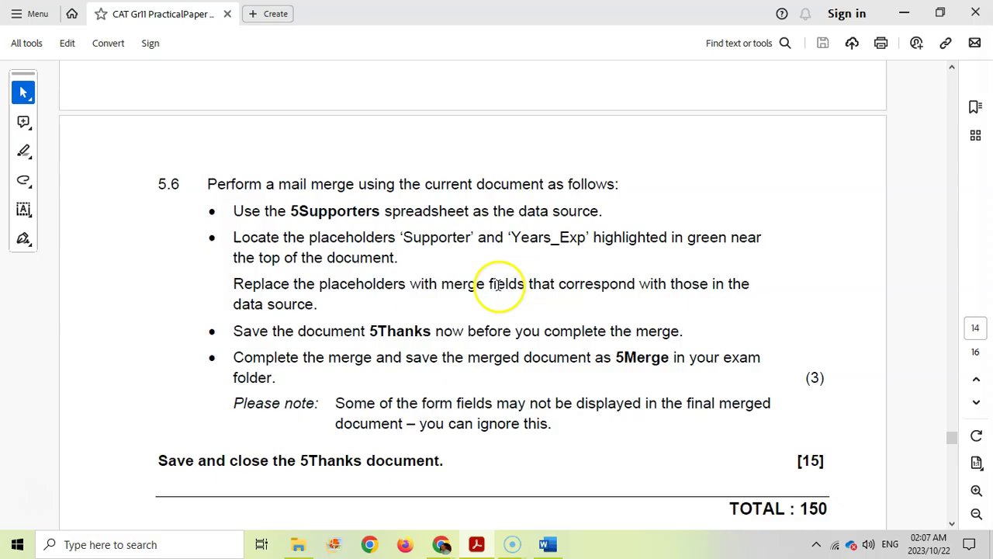
pyautogui.click(557, 547)
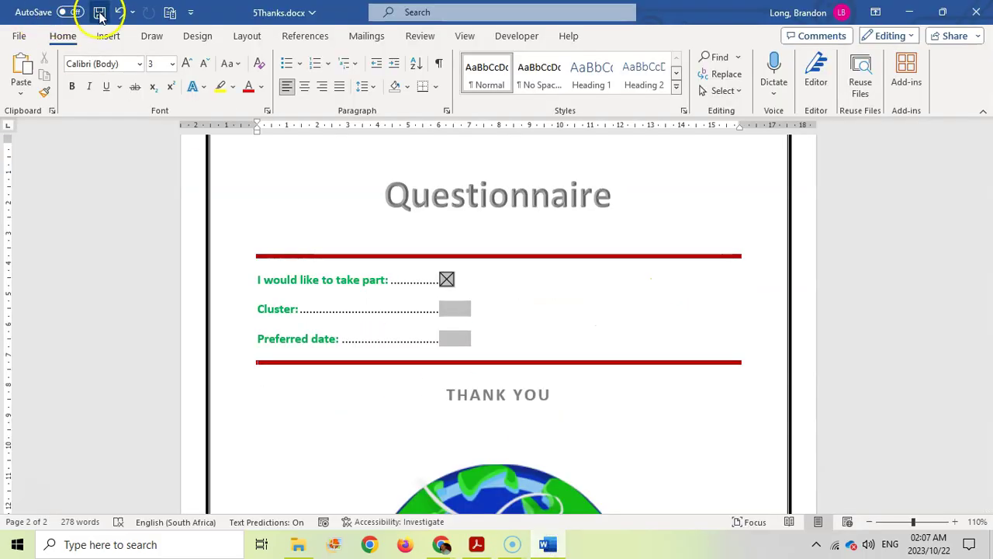
# Step: Recheck question 5.6 and start a Letters mail merge in the 5Thanks document
pyautogui.click(476, 544)
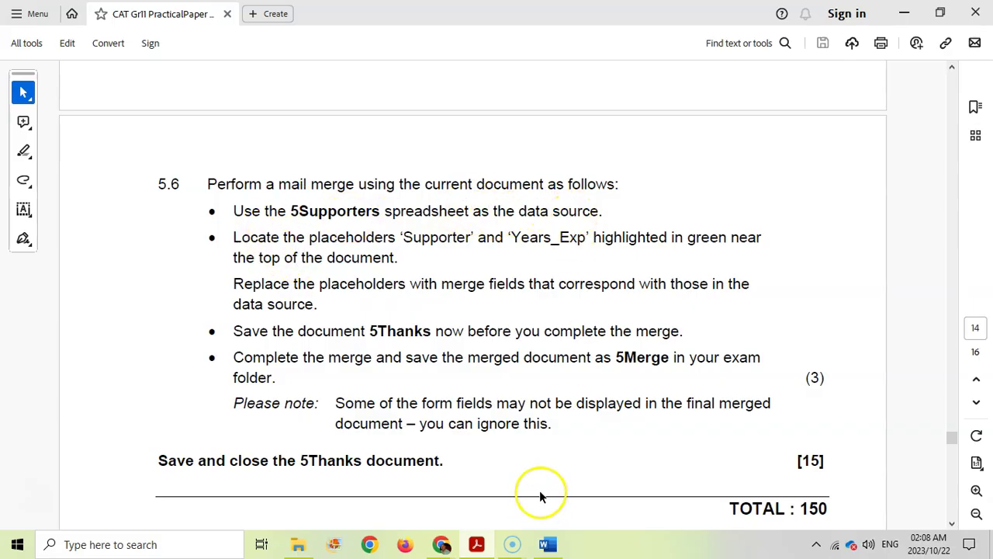
pyautogui.click(547, 543)
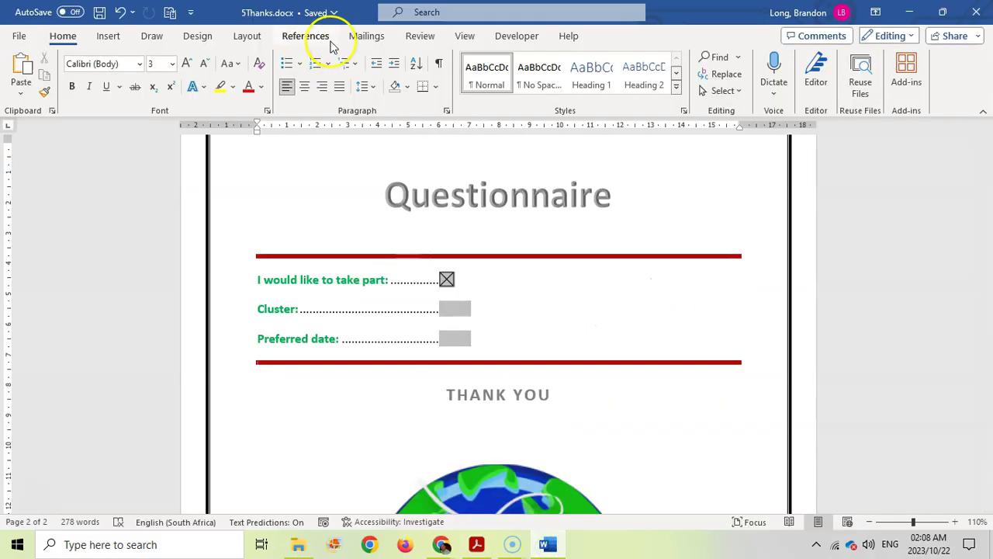
pyautogui.click(364, 35)
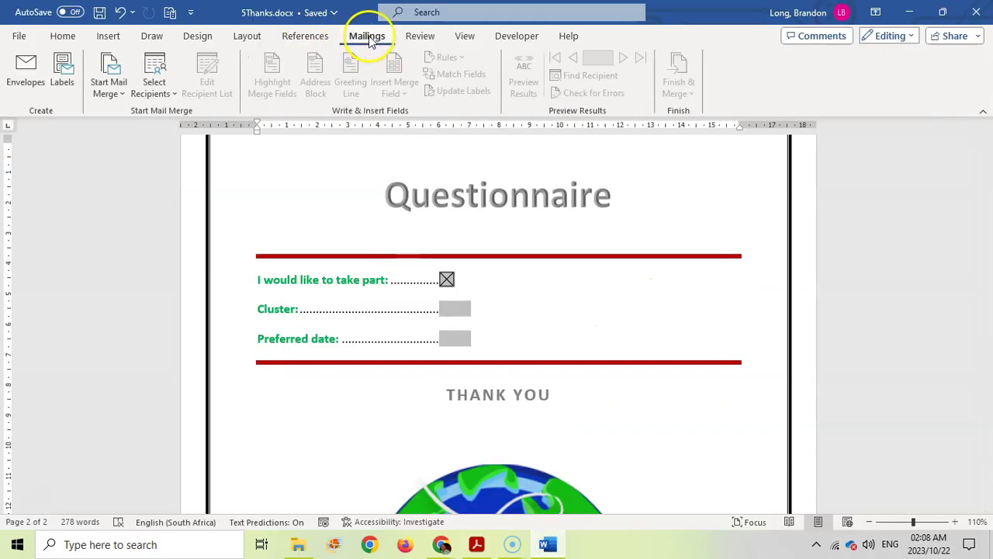
pyautogui.click(124, 91)
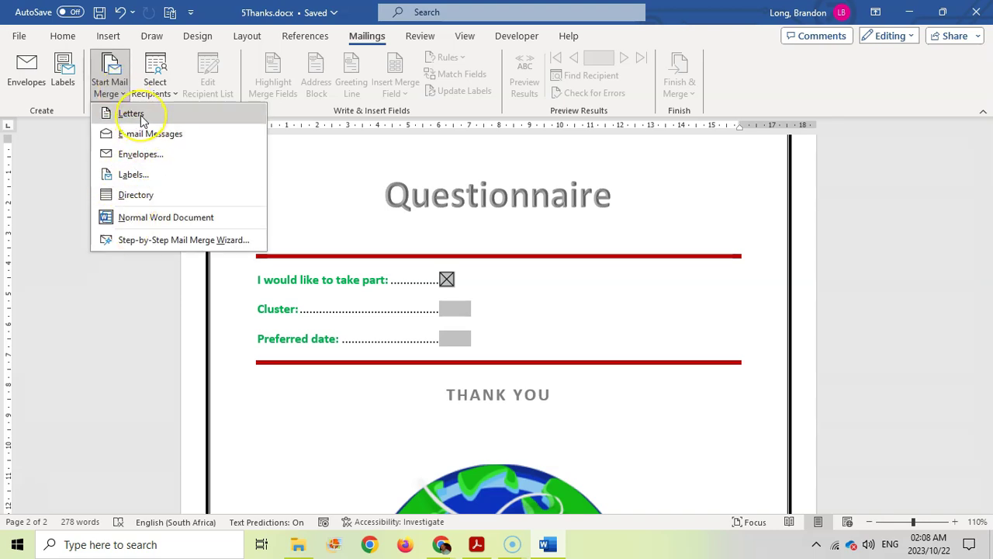
pyautogui.click(132, 114)
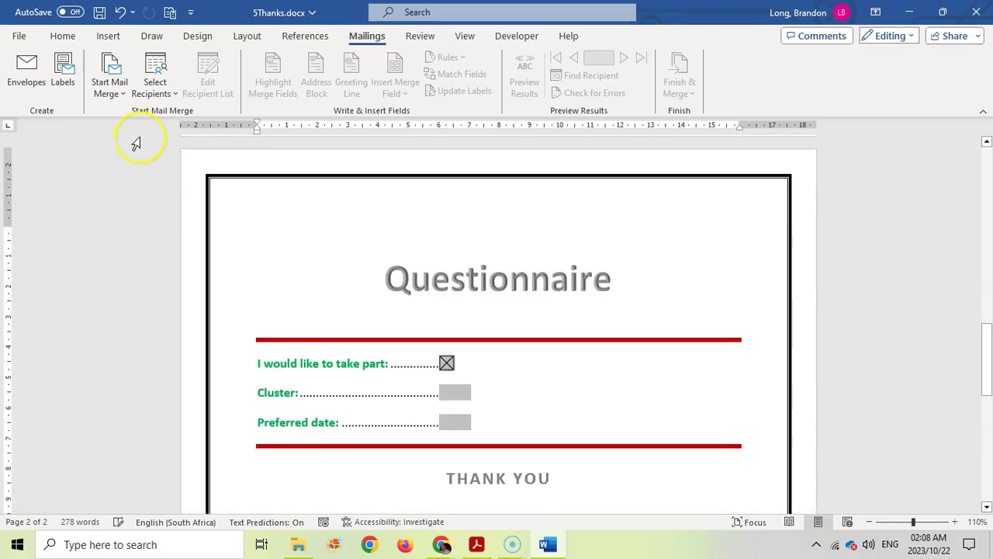
# Step: Use the existing 5Supporters.xlsx file in Data Files as the recipient list, choosing its '5Supporters$' table with column headers in the first row
pyautogui.click(174, 94)
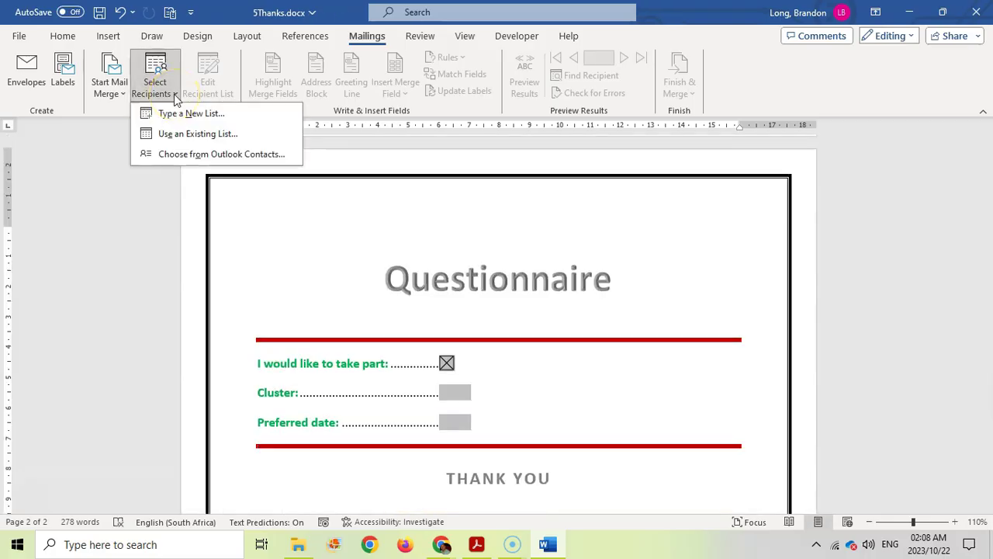
pyautogui.click(189, 135)
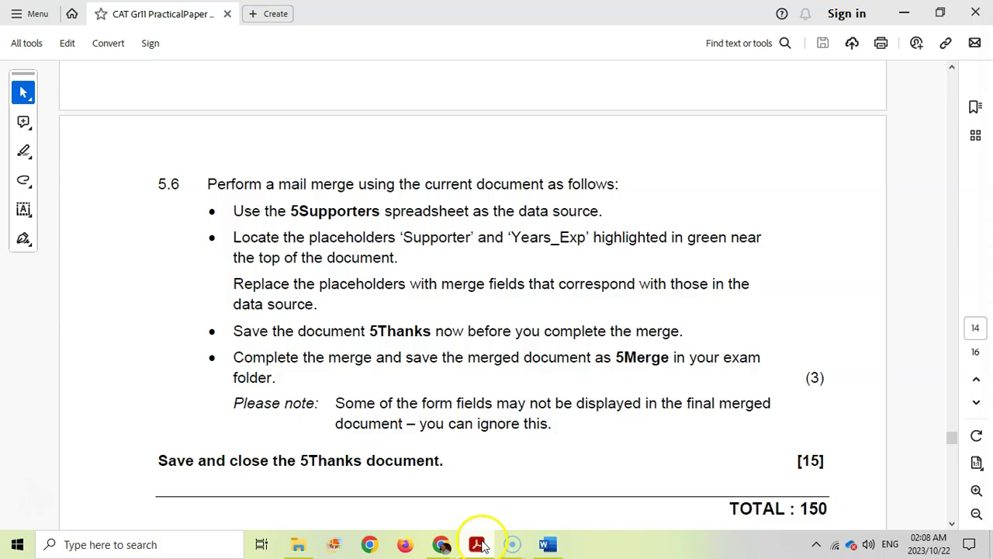
pyautogui.click(548, 543)
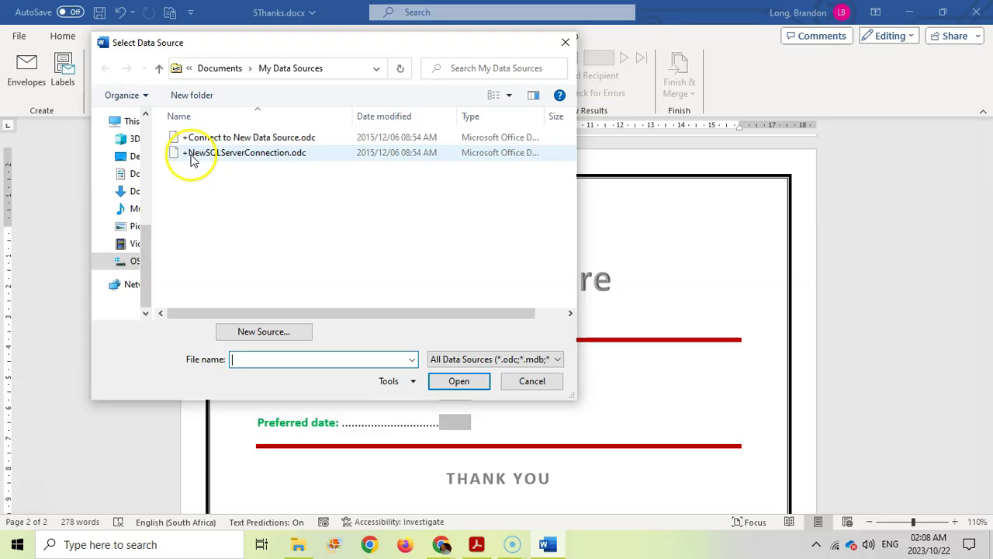
pyautogui.click(135, 167)
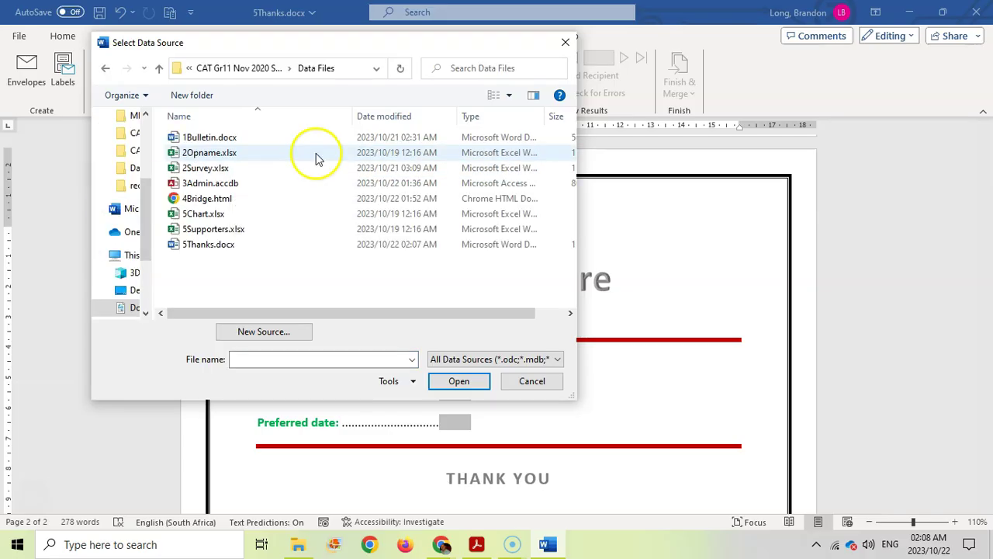
pyautogui.click(210, 233)
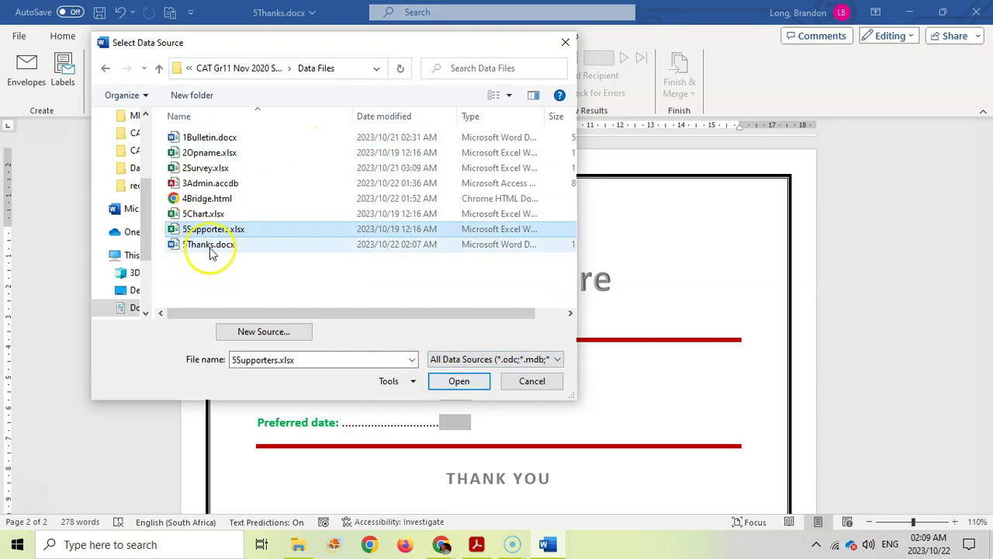
pyautogui.click(464, 385)
pyautogui.click(361, 223)
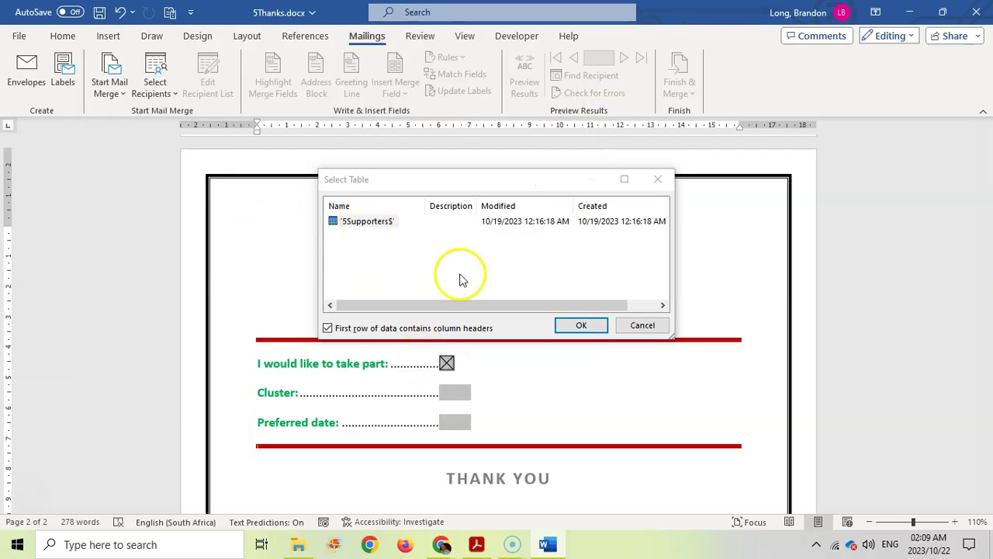
pyautogui.click(581, 326)
# Step: Check the placeholder instructions in question 5.6 and replace the green "Supporter" placeholder after "Dear" with the Supporter merge field
pyautogui.hotkey('alt', 'Tab')
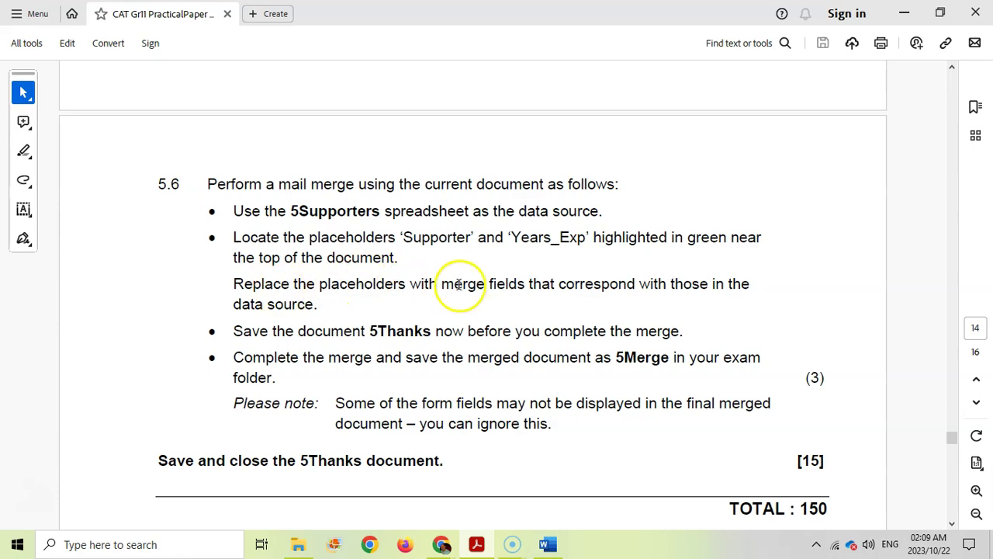
pyautogui.hotkey('alt', 'Tab')
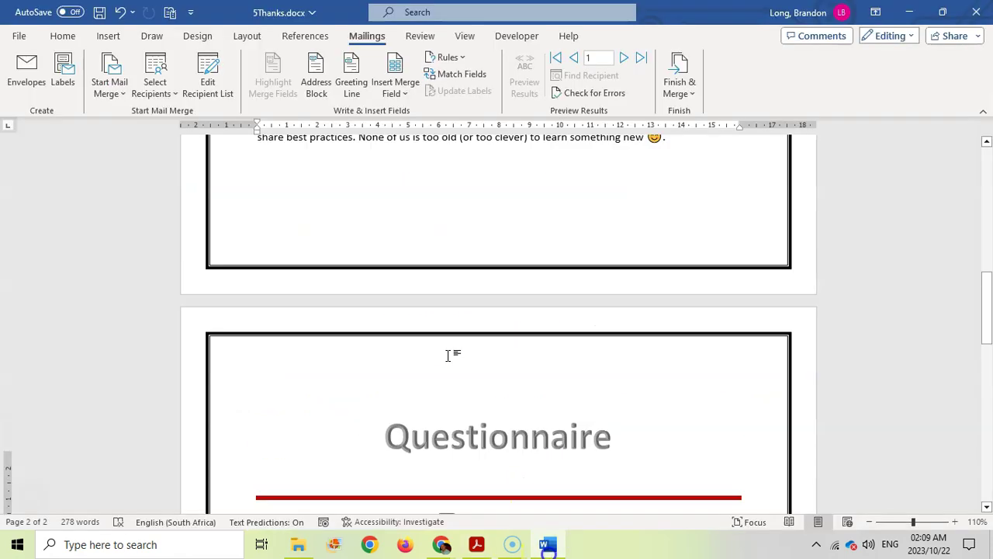
pyautogui.scroll(15, 447, 355)
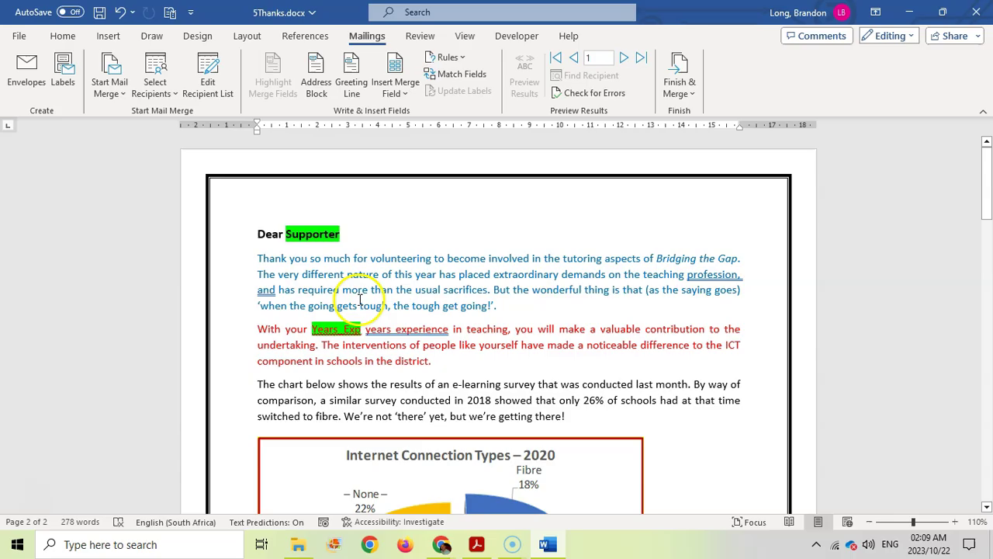
pyautogui.click(312, 233)
pyautogui.click(312, 234)
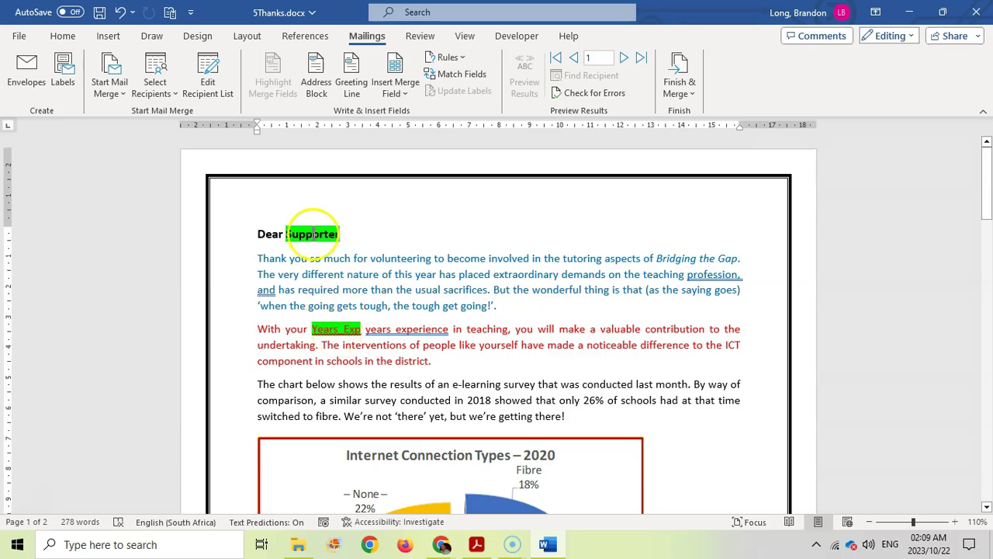
pyautogui.click(287, 234)
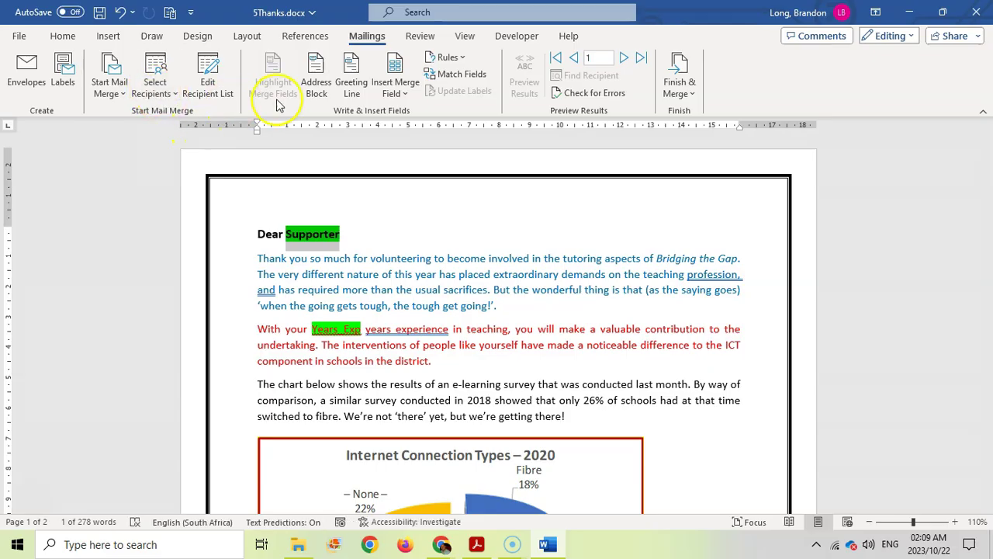
pyautogui.click(407, 95)
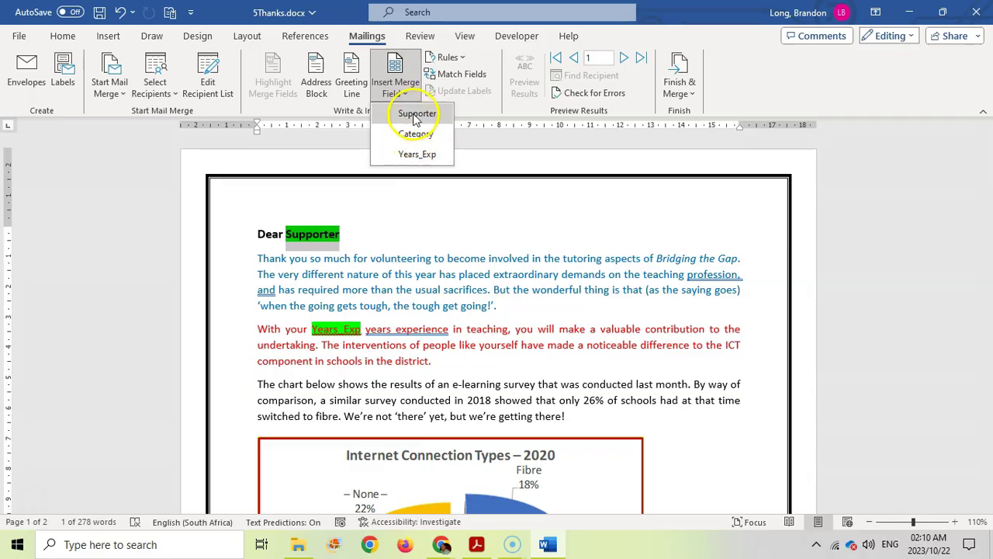
pyautogui.click(416, 114)
# Step: Replace the green "Years_Exp" placeholder in the red paragraph with the Years_Exp merge field
pyautogui.click(315, 237)
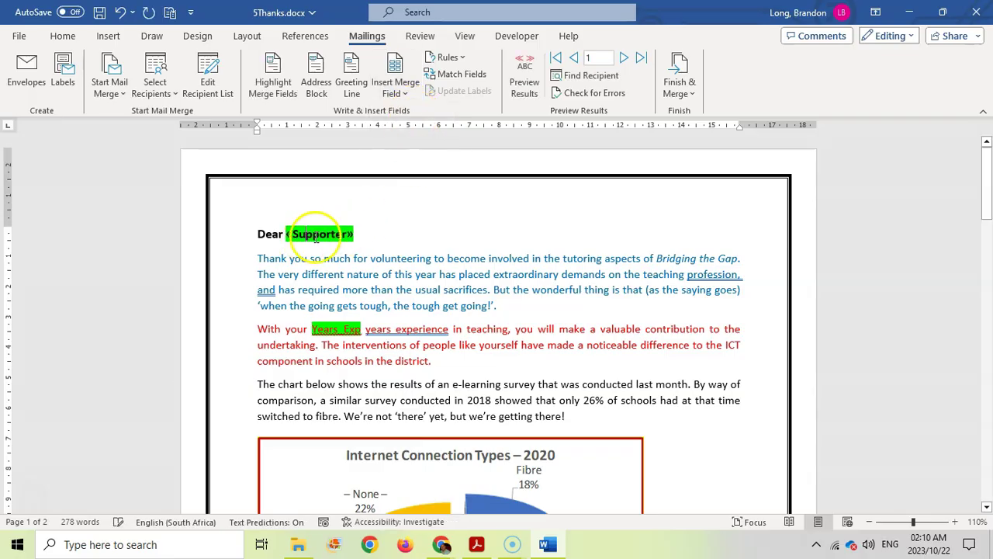
pyautogui.moveTo(312, 329); pyautogui.dragTo(361, 329)
pyautogui.click(395, 91)
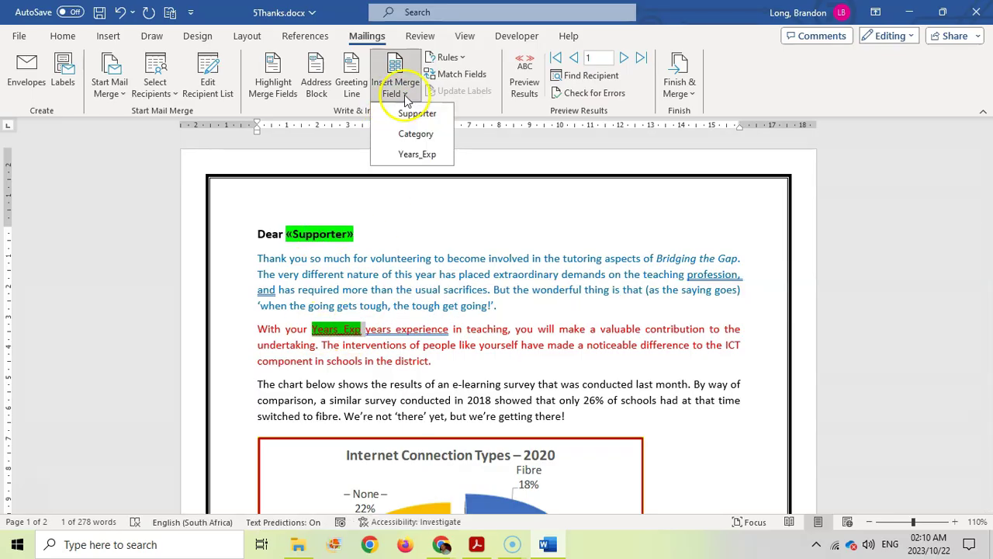
pyautogui.click(417, 155)
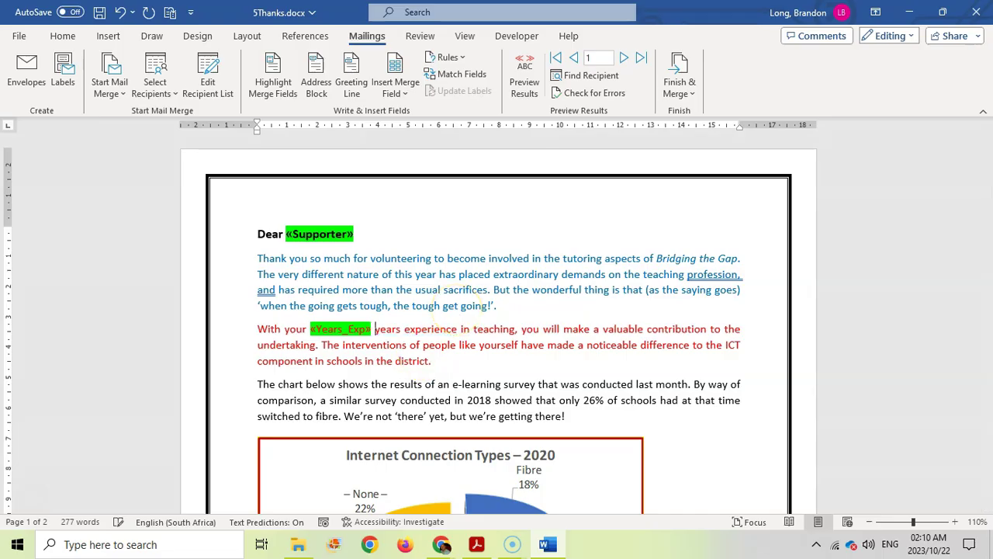
# Step: Preview the merge results, check both merged values in the letter, and turn the preview off again
pyautogui.click(526, 91)
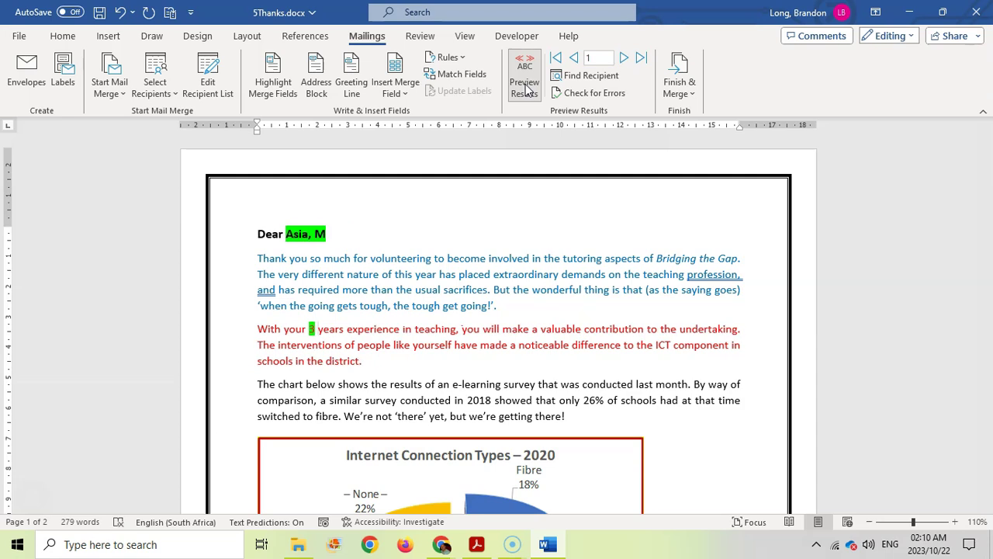
pyautogui.click(287, 235)
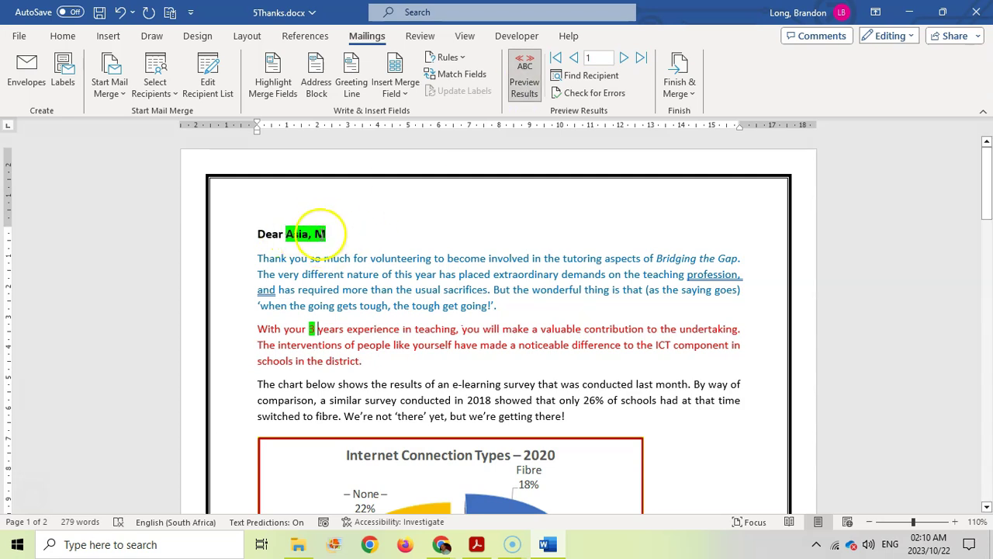
pyautogui.click(308, 329)
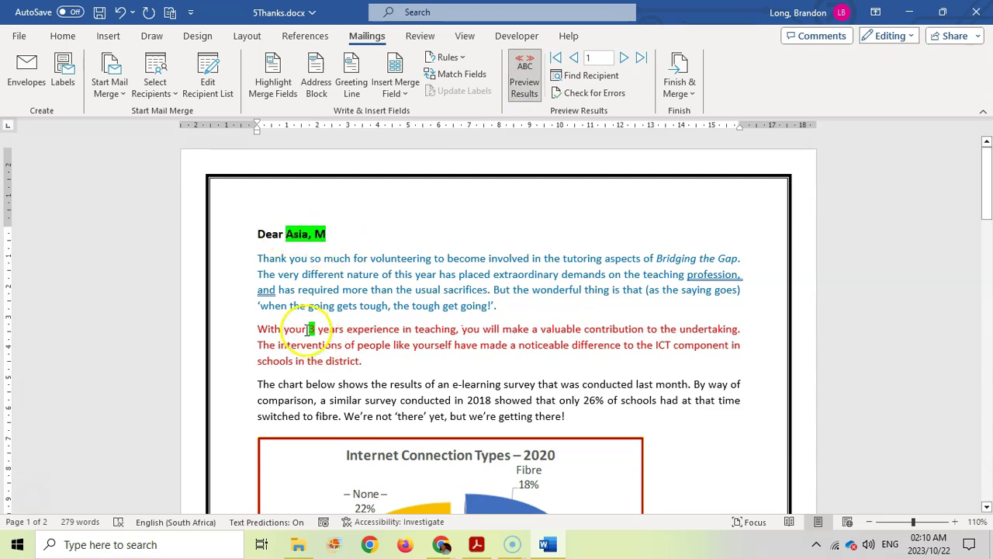
pyautogui.click(525, 87)
# Step: Check the save instruction in question 5.6 and save the 5Thanks document before completing the merge
pyautogui.click(478, 544)
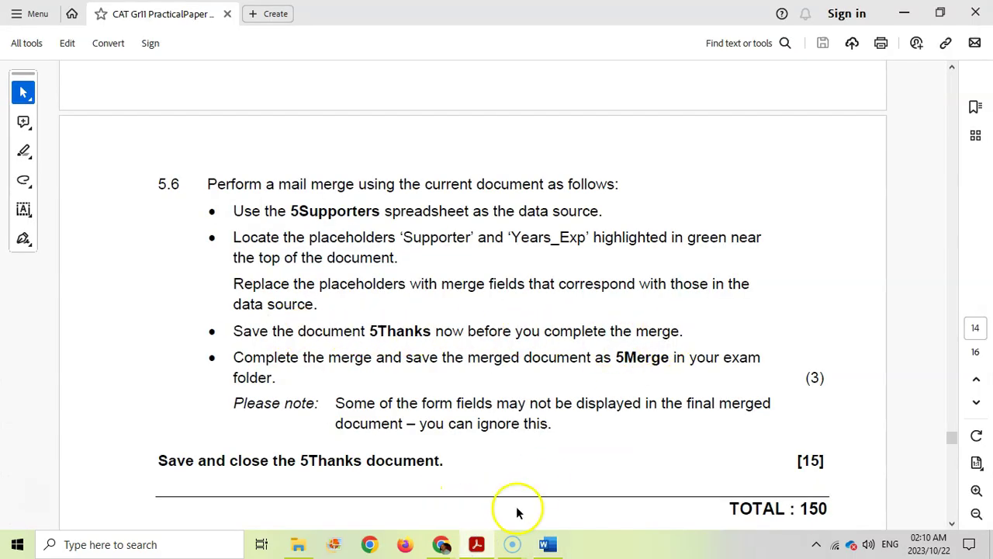
pyautogui.click(550, 544)
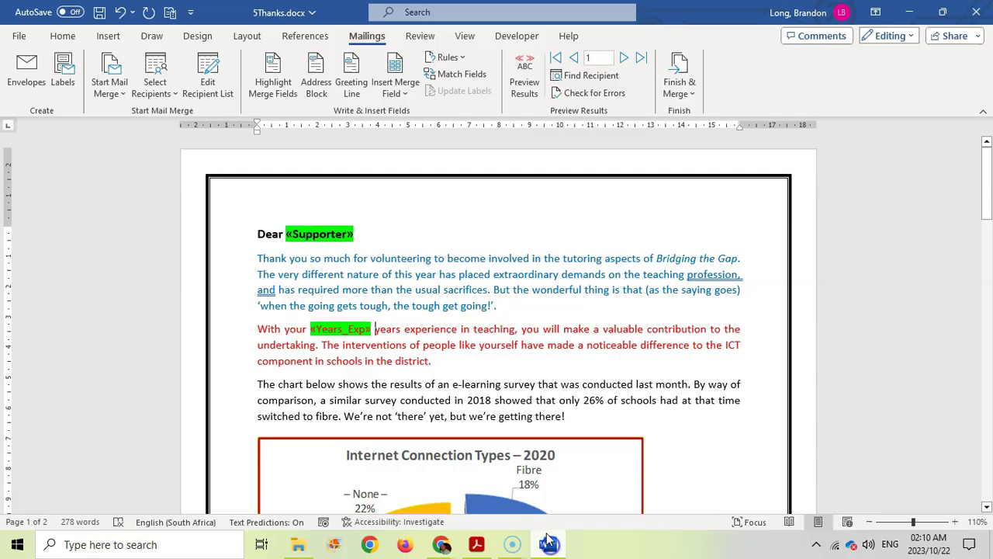
pyautogui.click(99, 12)
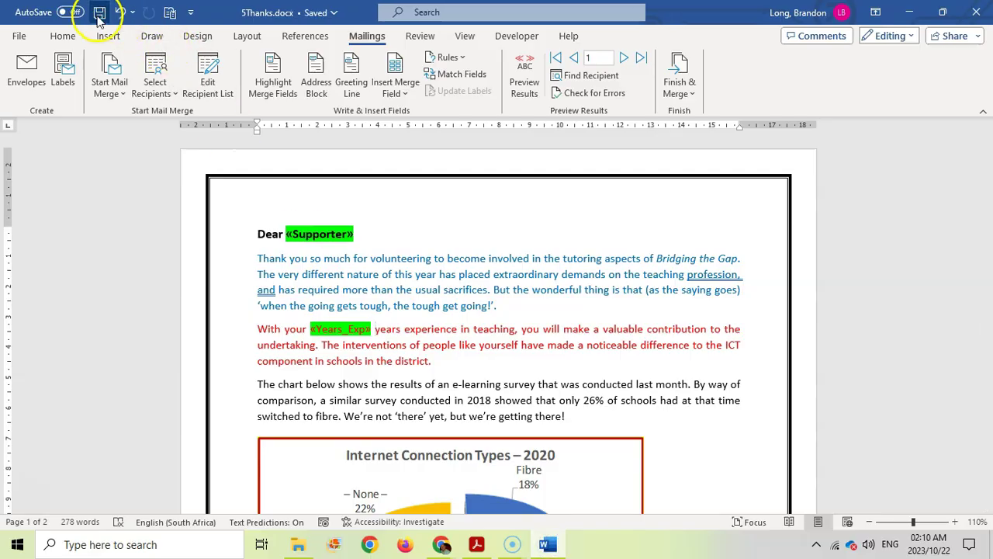
# Step: Check the final merge instruction in question 5.6 and complete the merge into a new document of individual letters
pyautogui.click(477, 545)
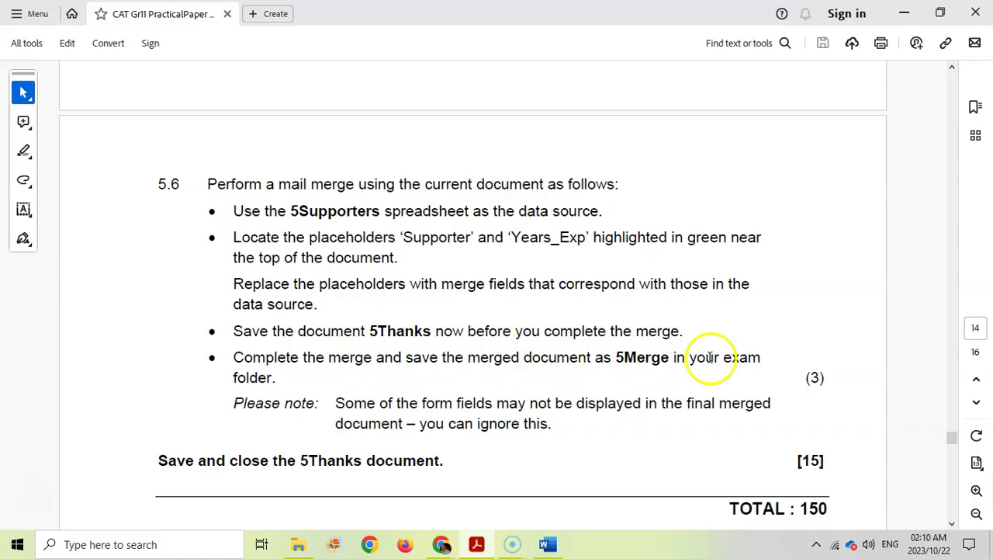
pyautogui.hotkey('alt', 'Tab')
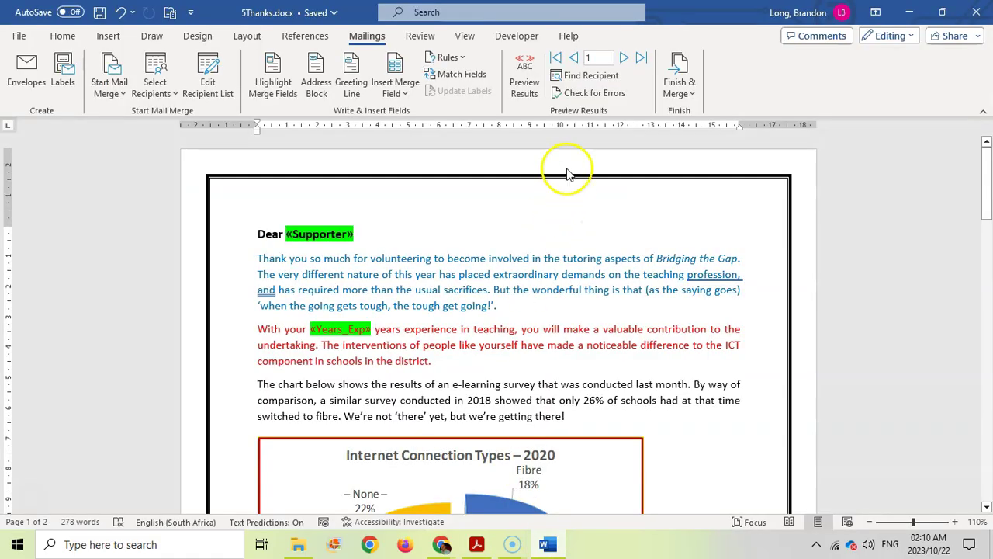
pyautogui.click(689, 90)
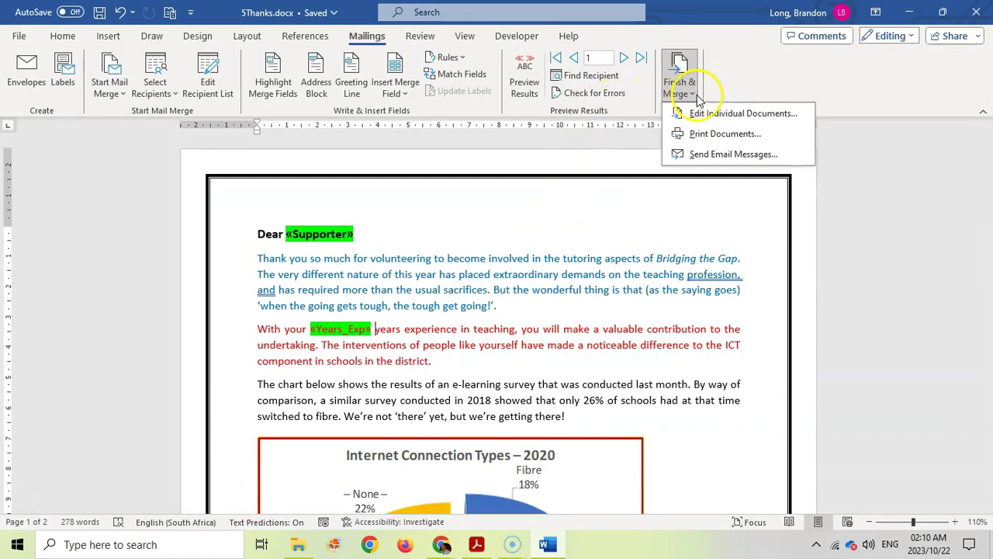
pyautogui.click(708, 116)
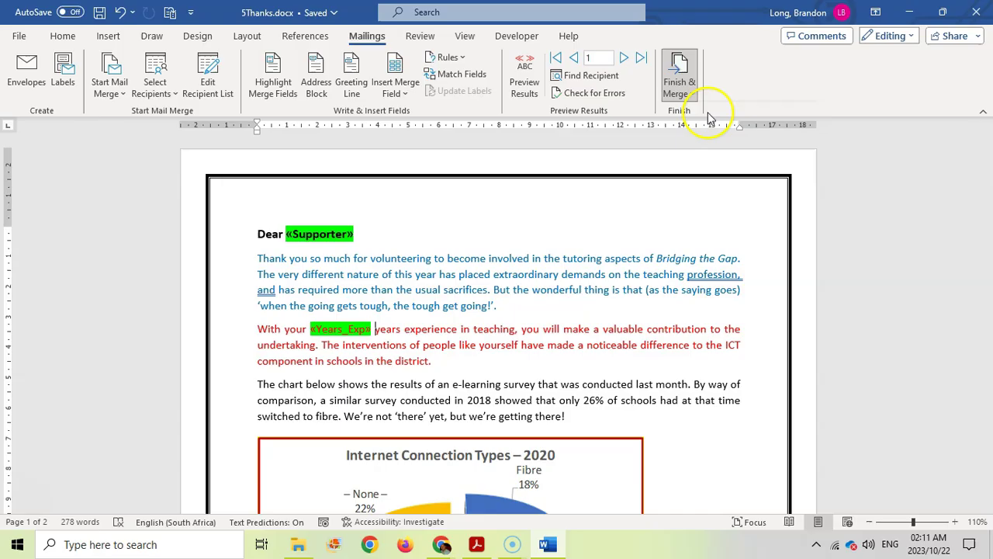
pyautogui.click(490, 299)
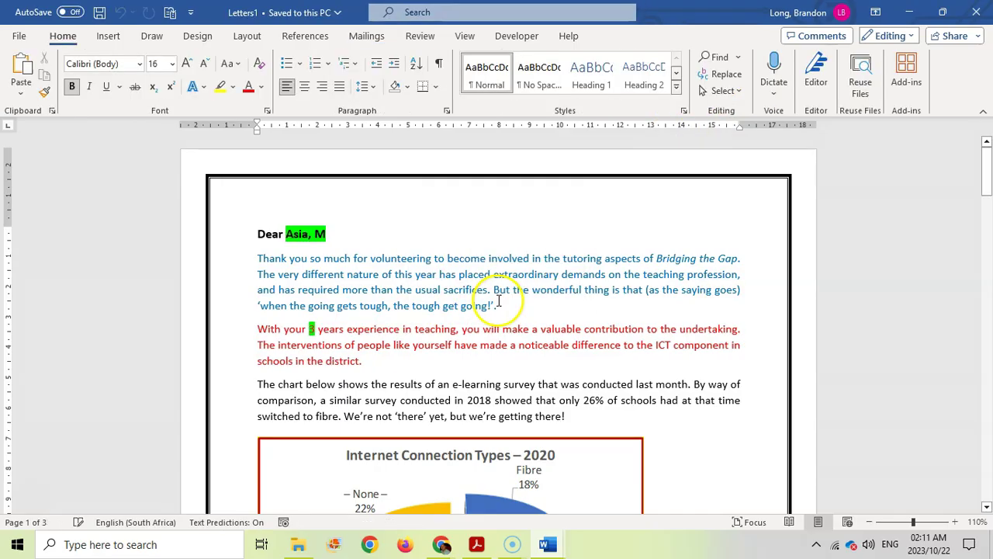
pyautogui.click(363, 361)
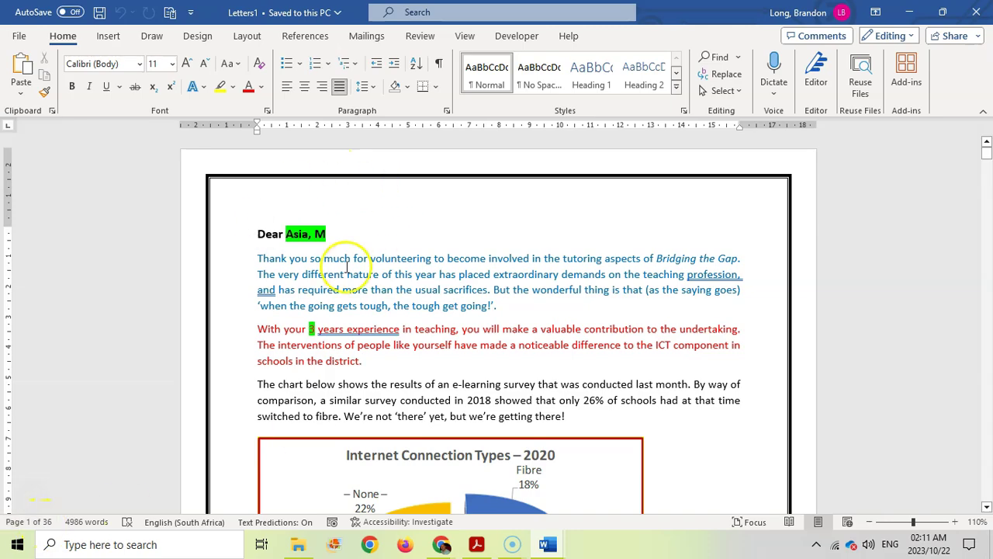
# Step: Look through the merged letters and return to the beginning of the first letter
pyautogui.scroll(-20, 353, 279)
pyautogui.scroll(-10, 351, 298)
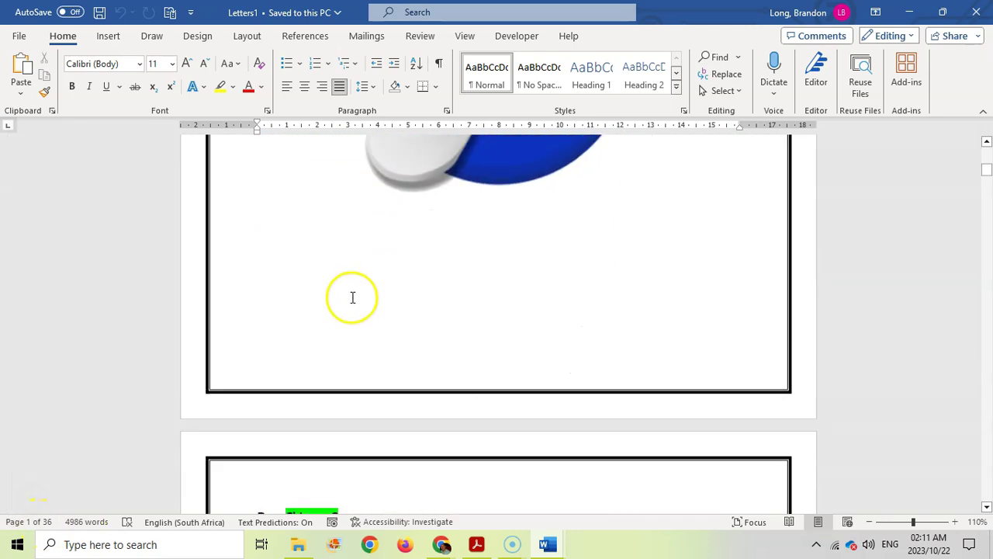
pyautogui.scroll(-10, 346, 256)
pyautogui.scroll(-5, 342, 271)
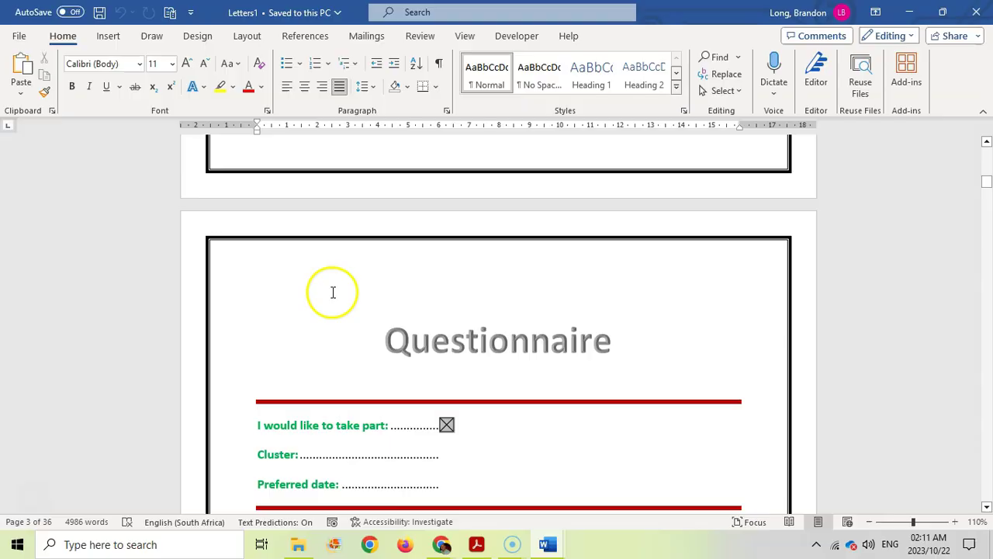
pyautogui.scroll(6, 361, 343)
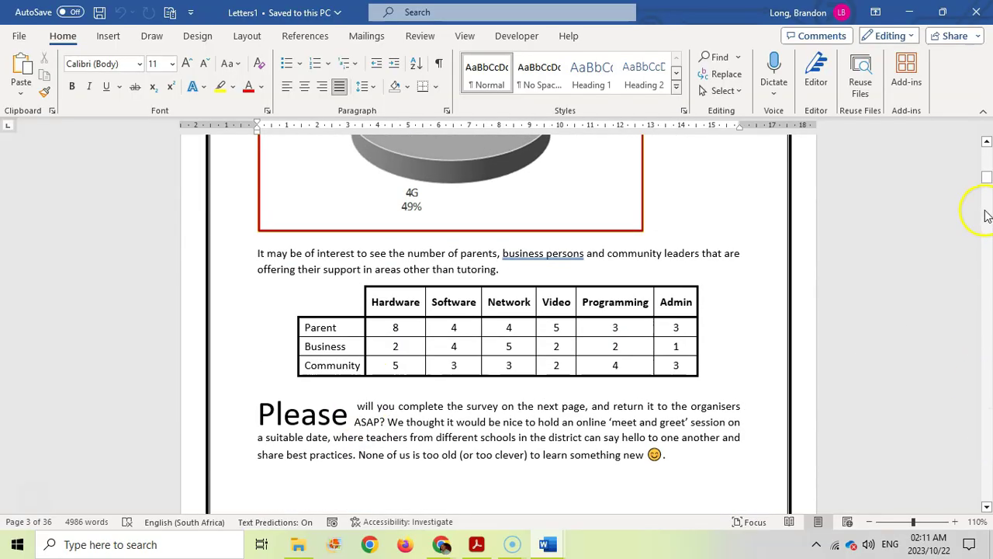
pyautogui.moveTo(986, 177); pyautogui.dragTo(986, 141)
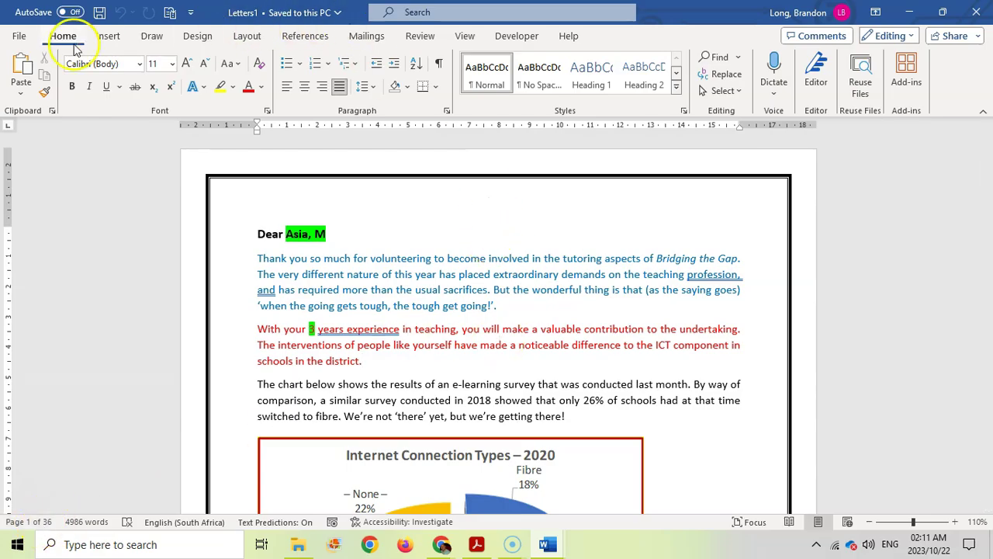
# Step: Save the merged letters as a Word document named 5Merge in the exam's Data Files folder, checking the required name in question 5.6
pyautogui.click(18, 36)
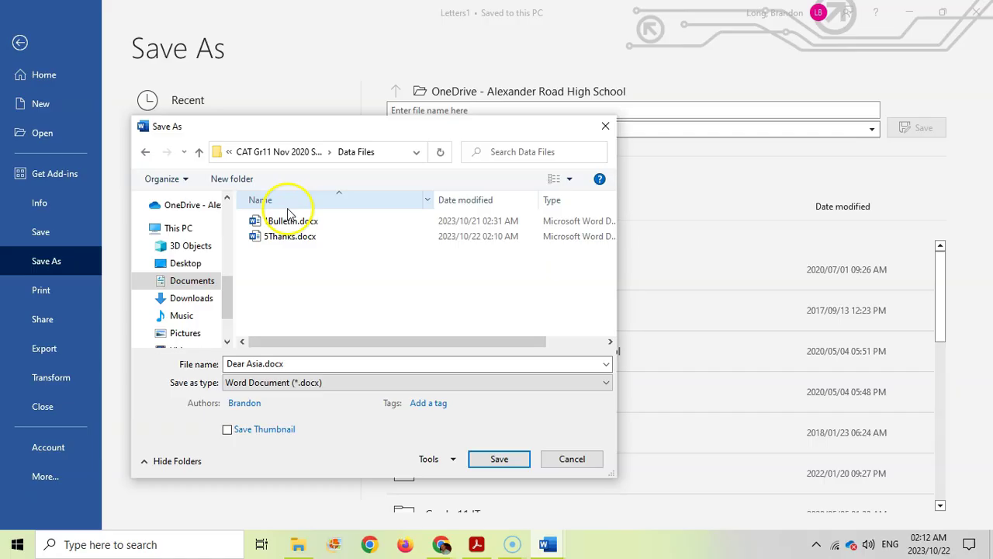
pyautogui.click(478, 544)
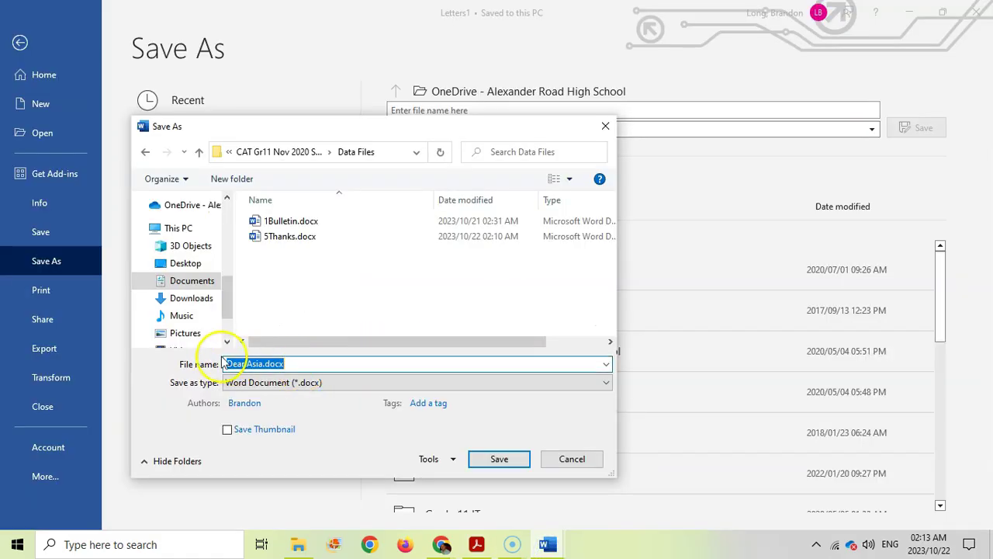
pyautogui.write('5Merge')
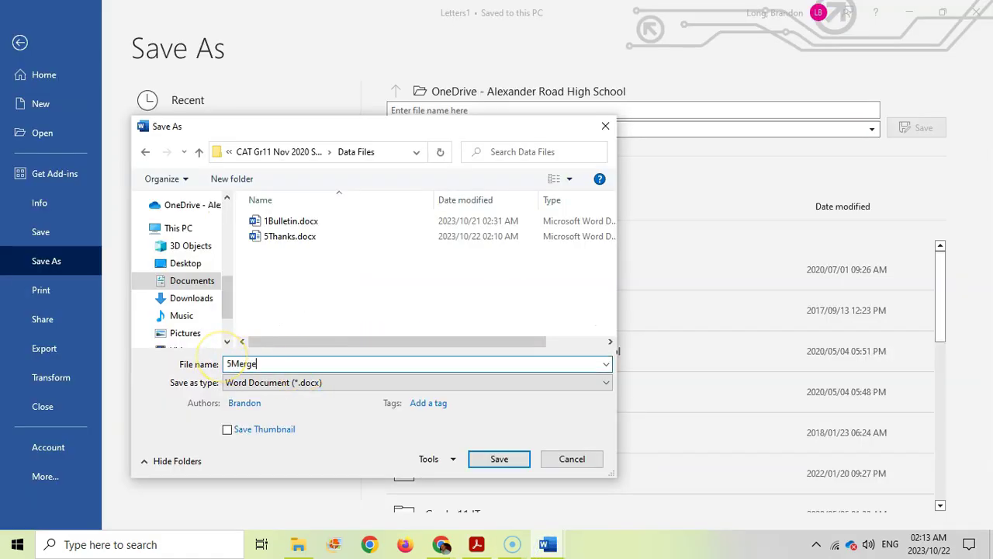
pyautogui.click(509, 460)
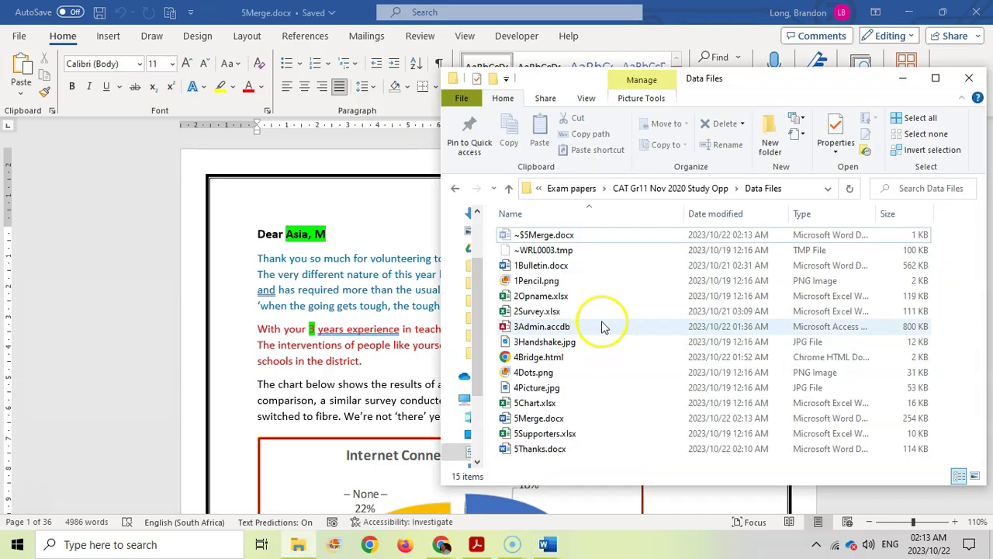
# Step: Check the 5Thanks and 5Merge files in the Data Files folder, and review the closing instructions of question 5.6 in the exam paper
pyautogui.click(527, 450)
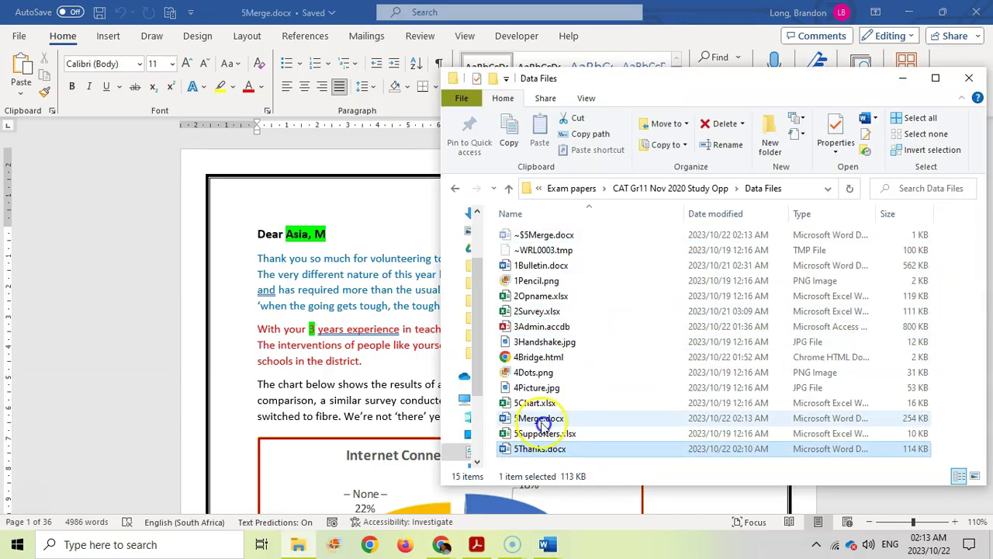
pyautogui.click(534, 419)
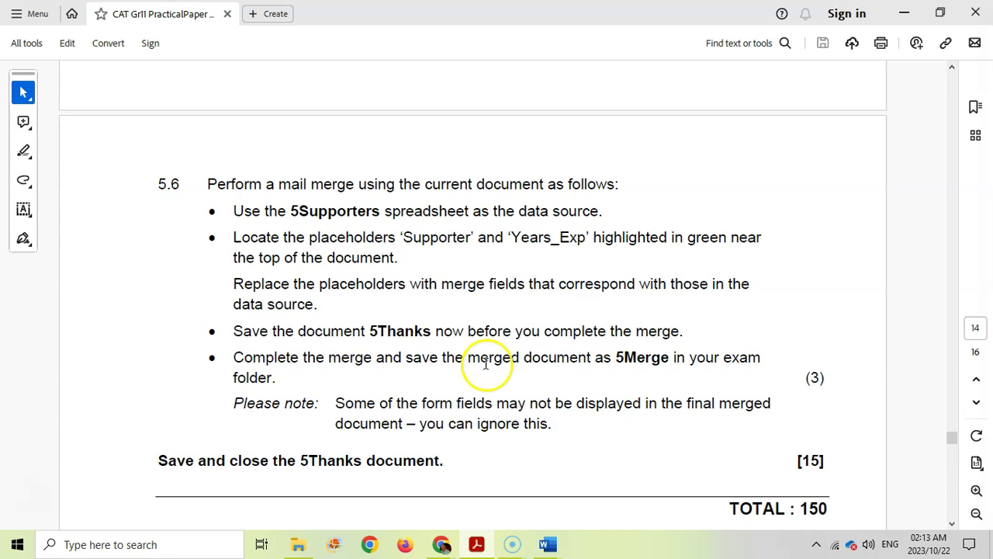
pyautogui.scroll(-1, 490, 364)
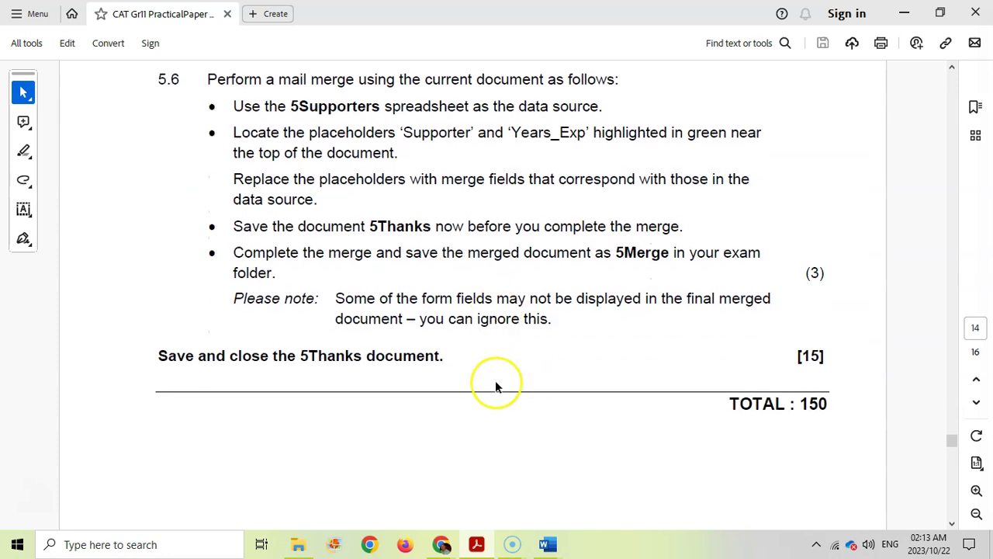